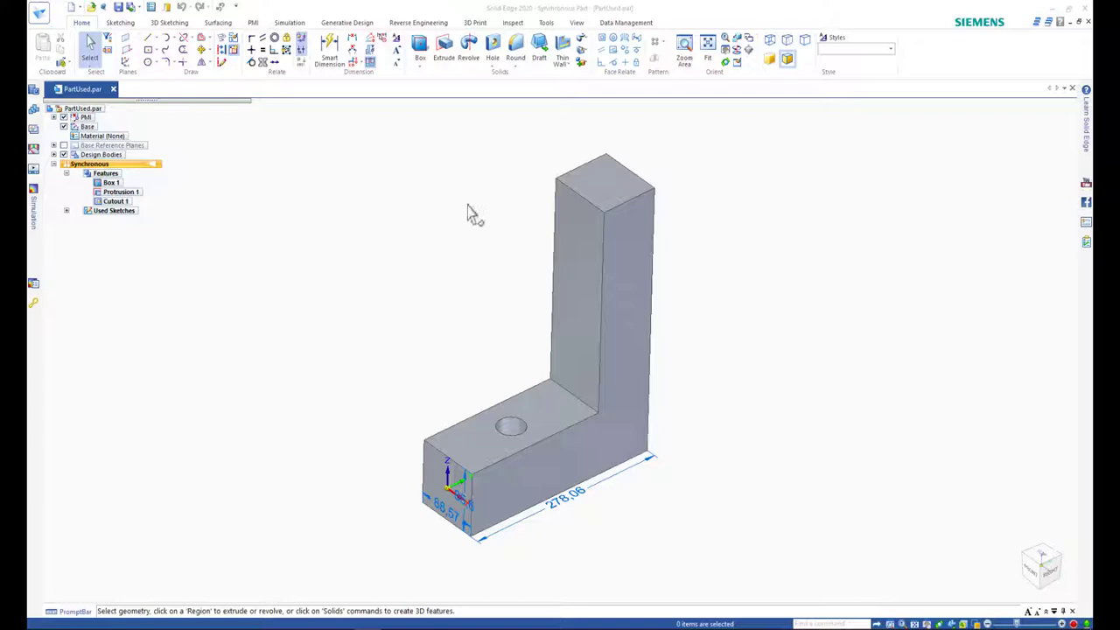
From the Simulation tools, create Static Study 1 as Linear Static with a Tetrahedral mesh.
click(289, 23)
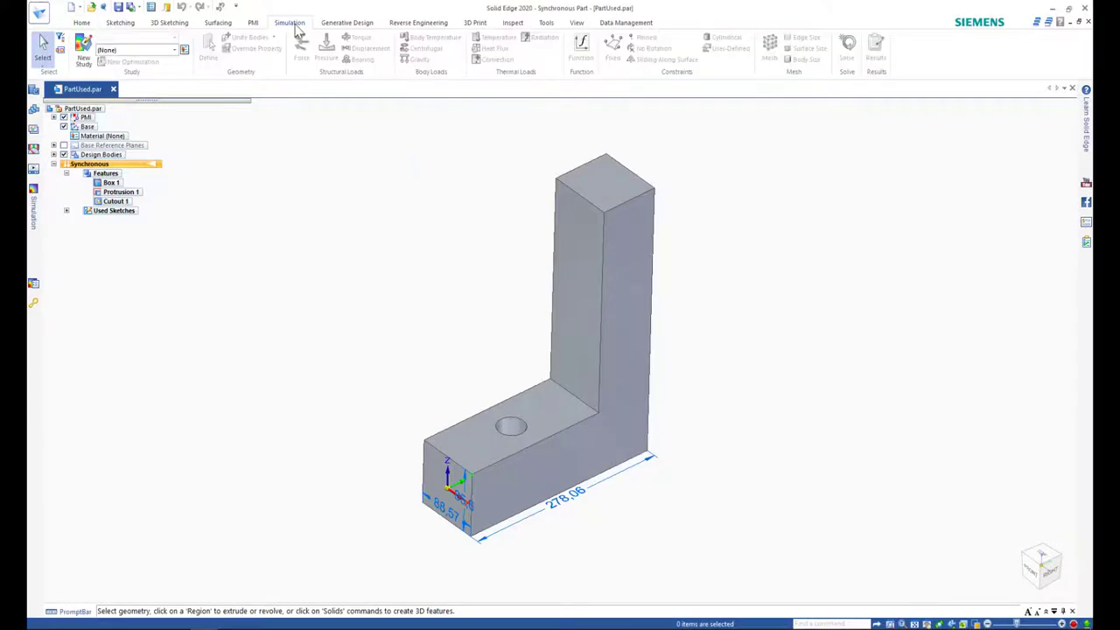
click(84, 51)
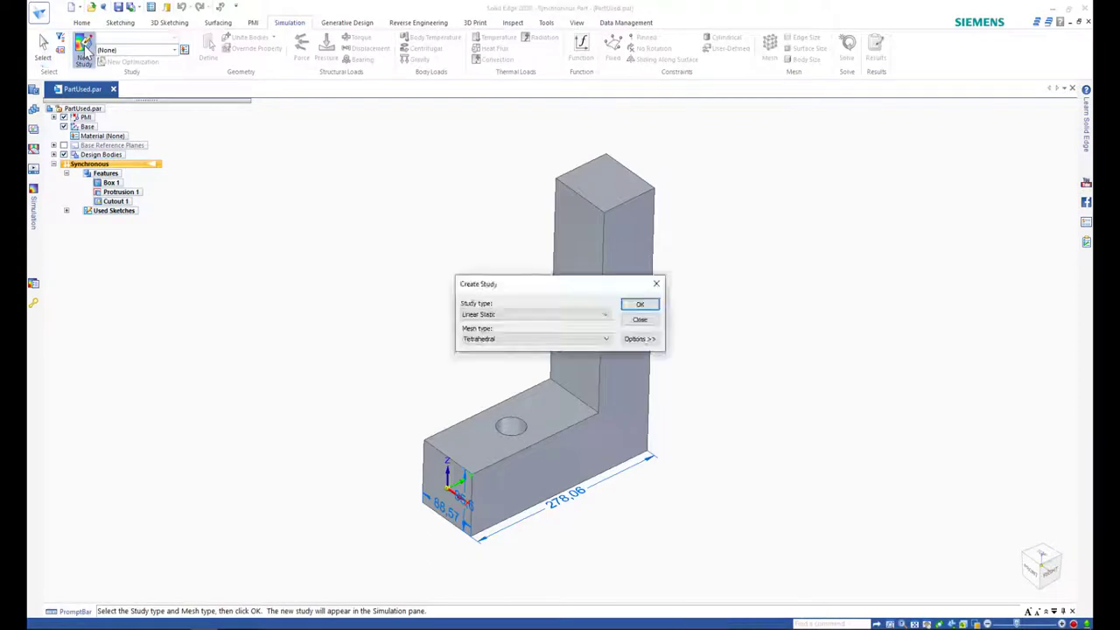
click(603, 318)
click(605, 324)
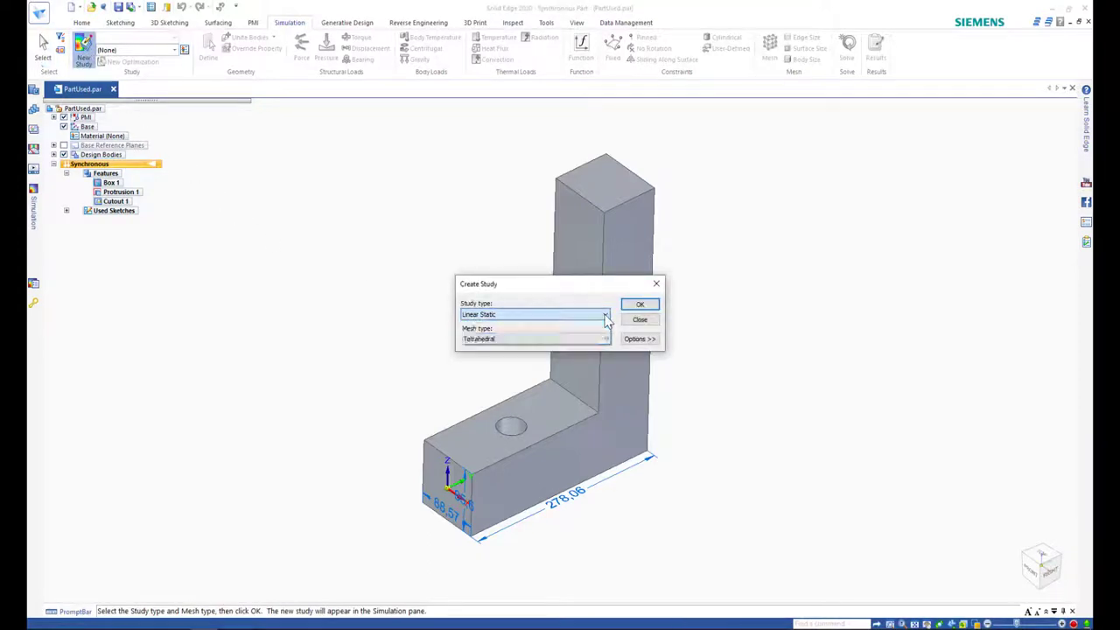
click(604, 341)
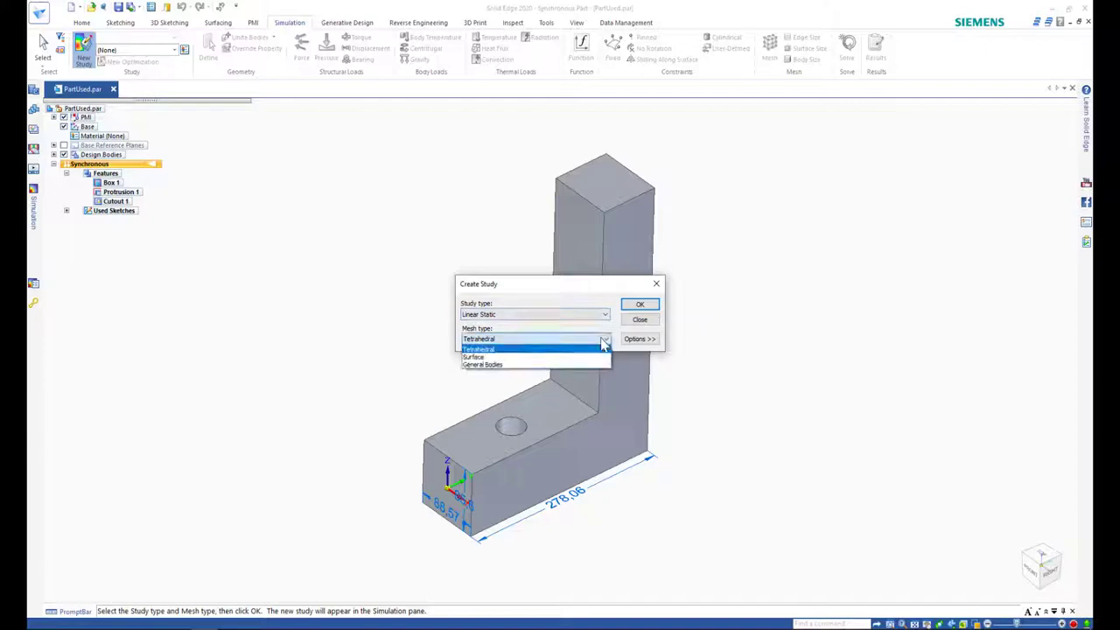
click(602, 343)
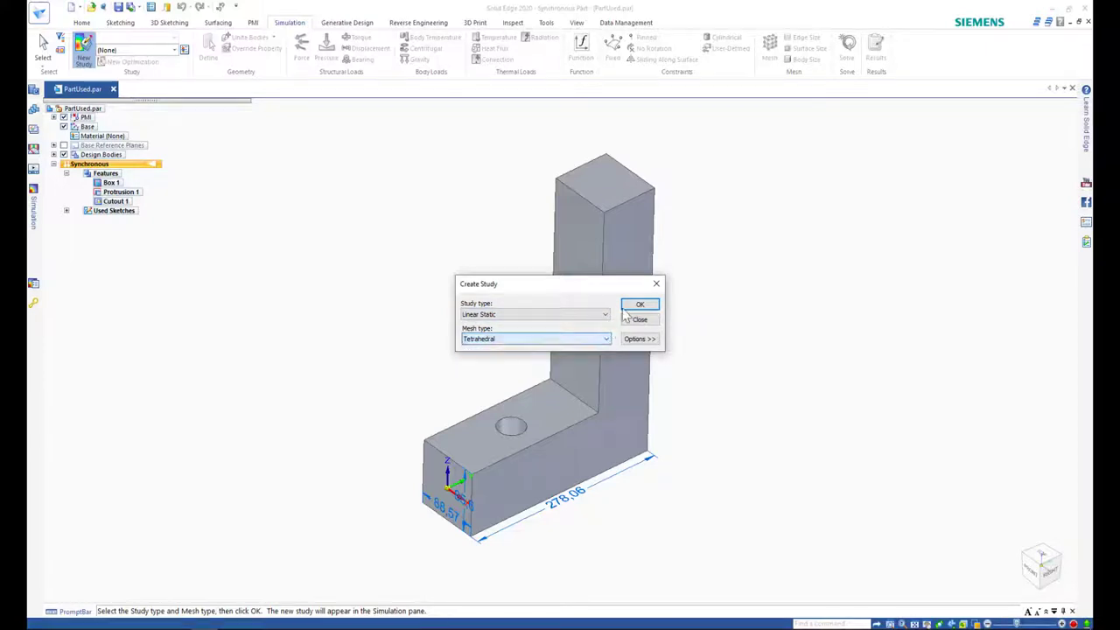
click(629, 306)
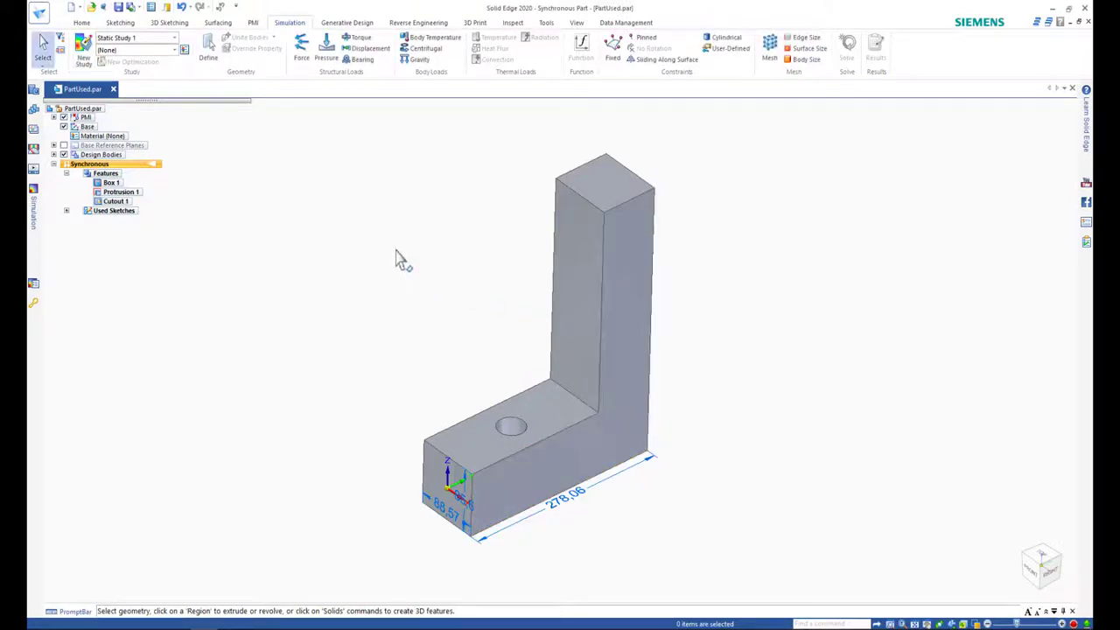
Pin the Simulation study tree open and select its Material (None) entry.
click(35, 198)
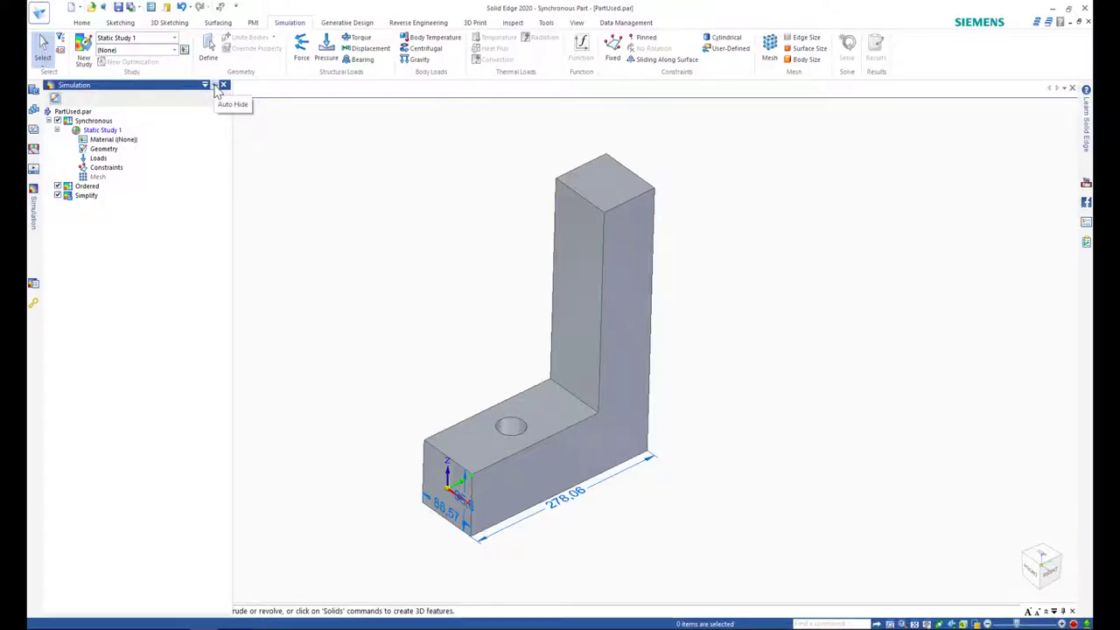
click(215, 86)
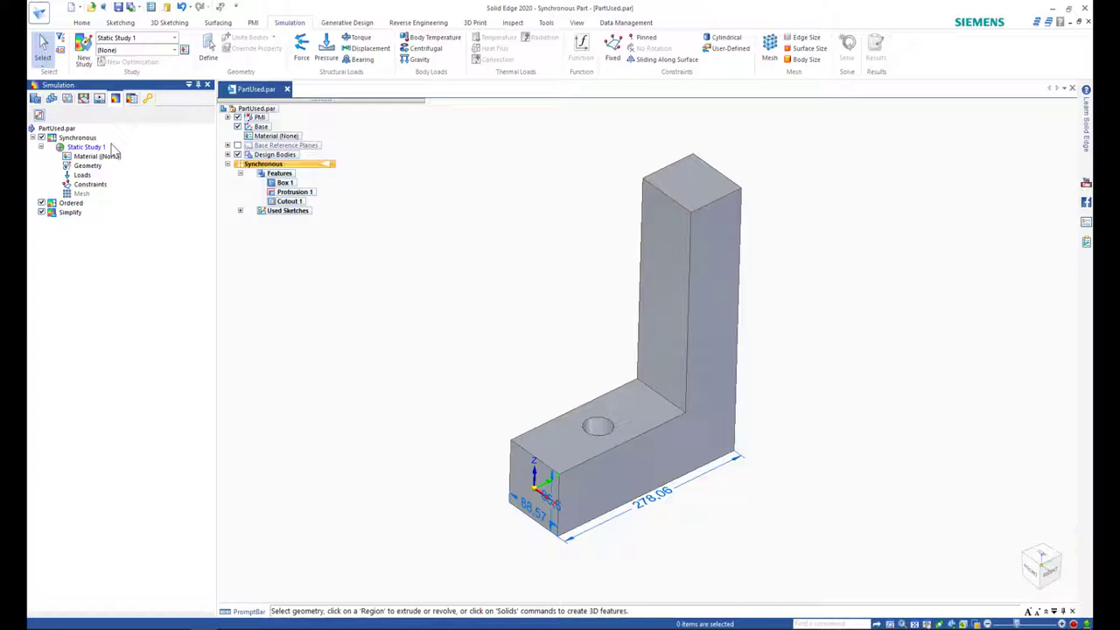
click(111, 156)
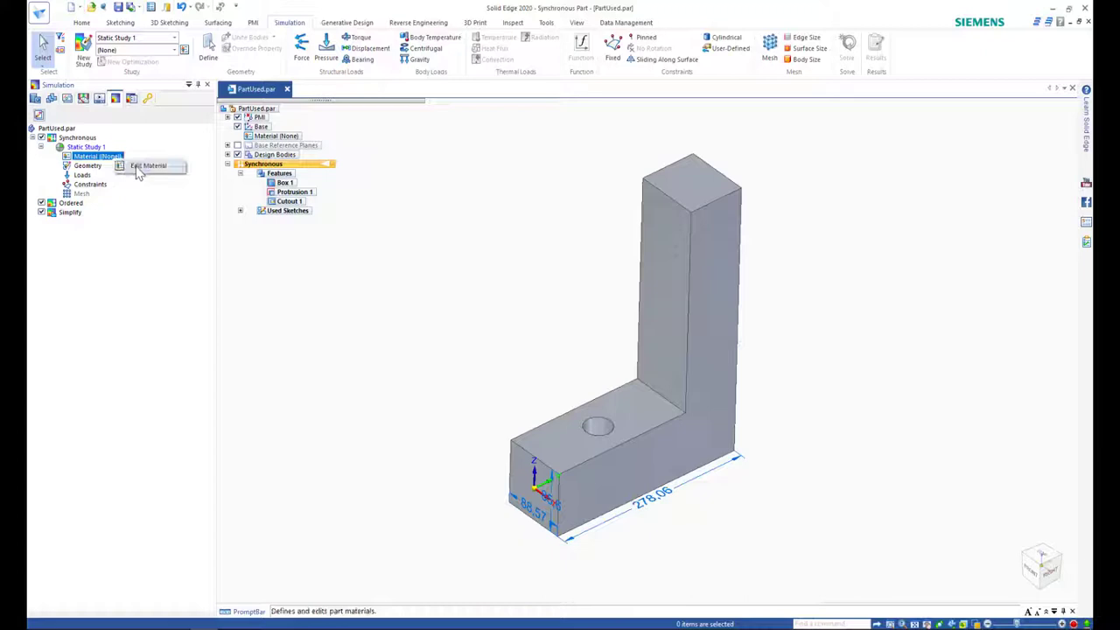
Choose Aluminum, 1060 in the material editor and apply it to the bracket.
click(131, 166)
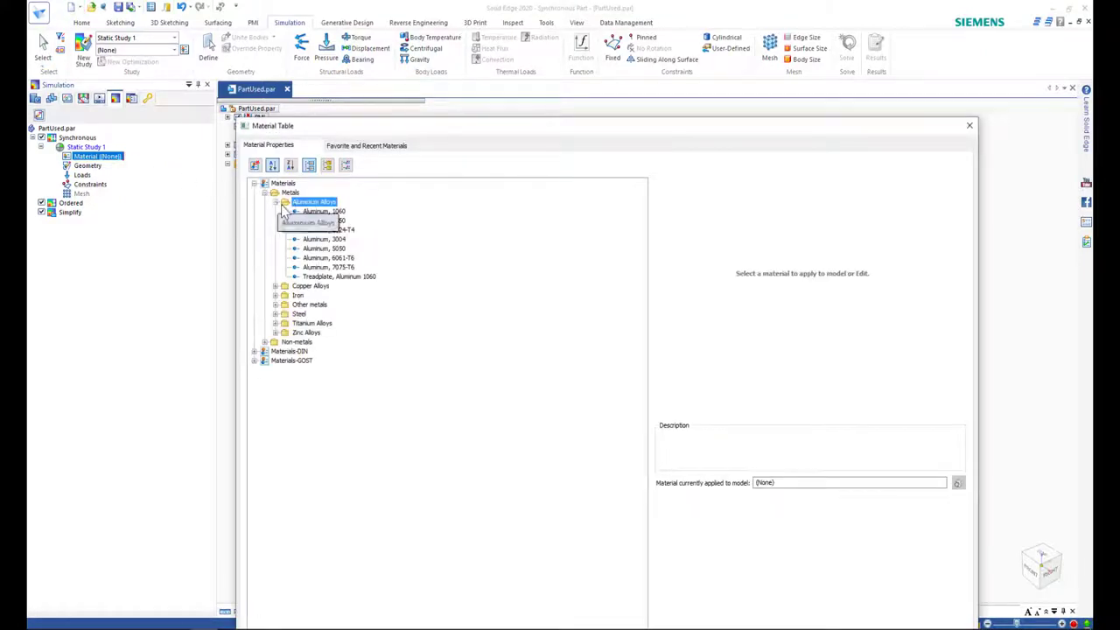
click(265, 342)
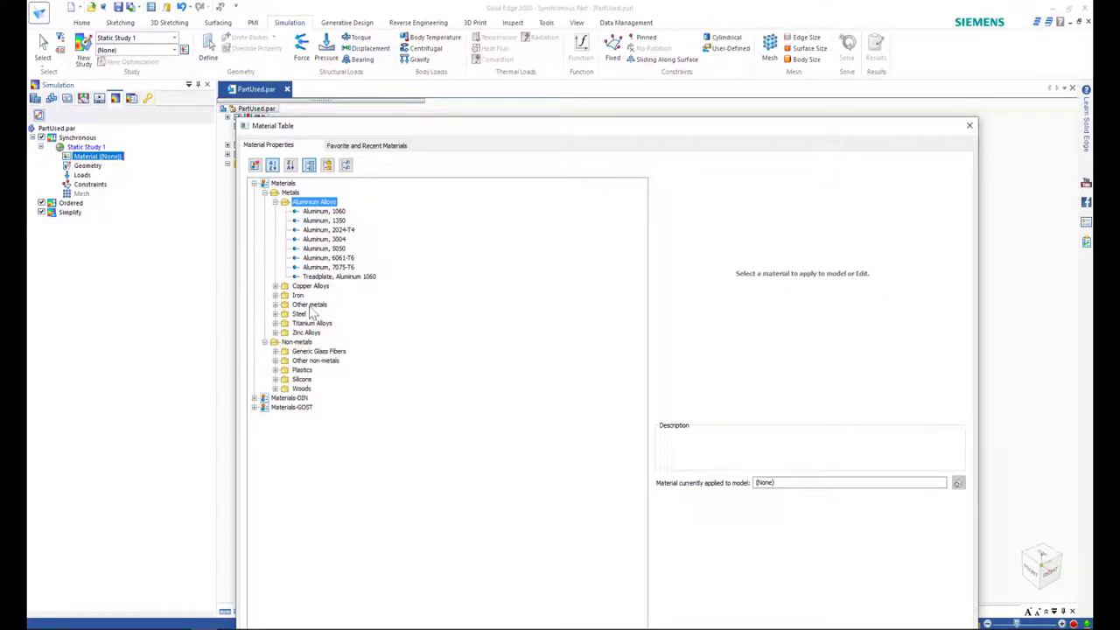
click(323, 212)
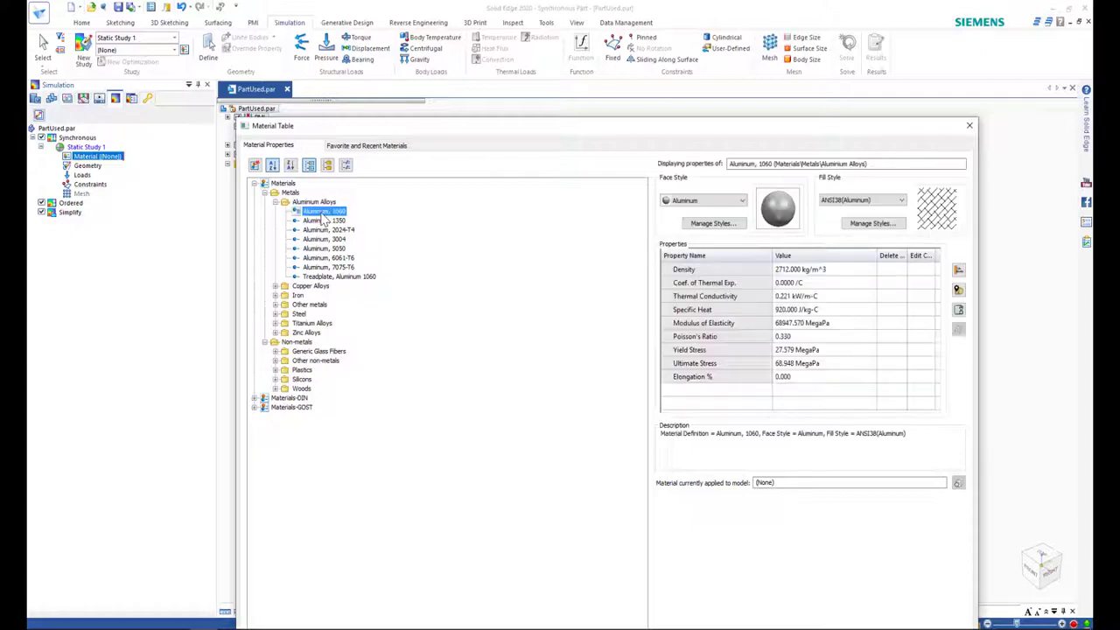
drag(645, 131, 606, 23)
click(774, 591)
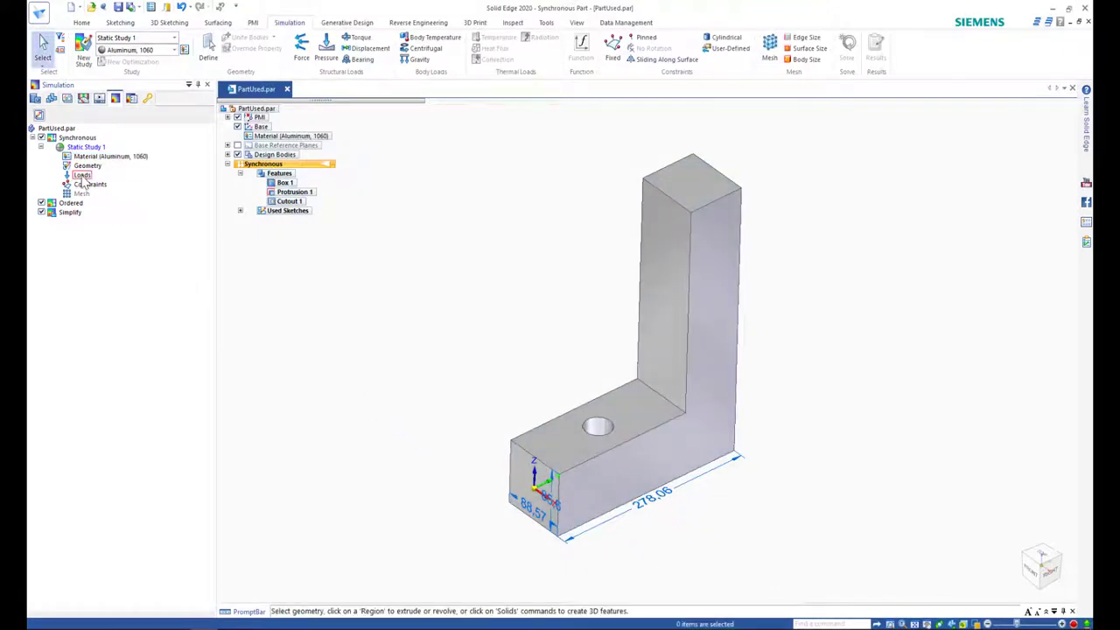
Add Force 1, a structural force load, on the upright leg's inner face.
right_click(83, 177)
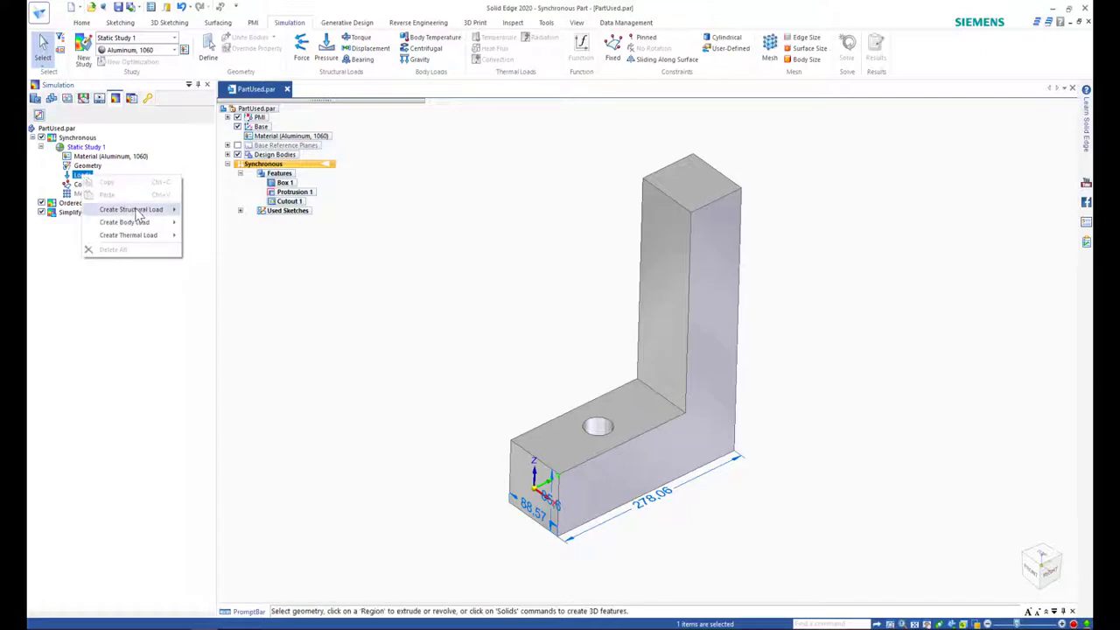
click(221, 218)
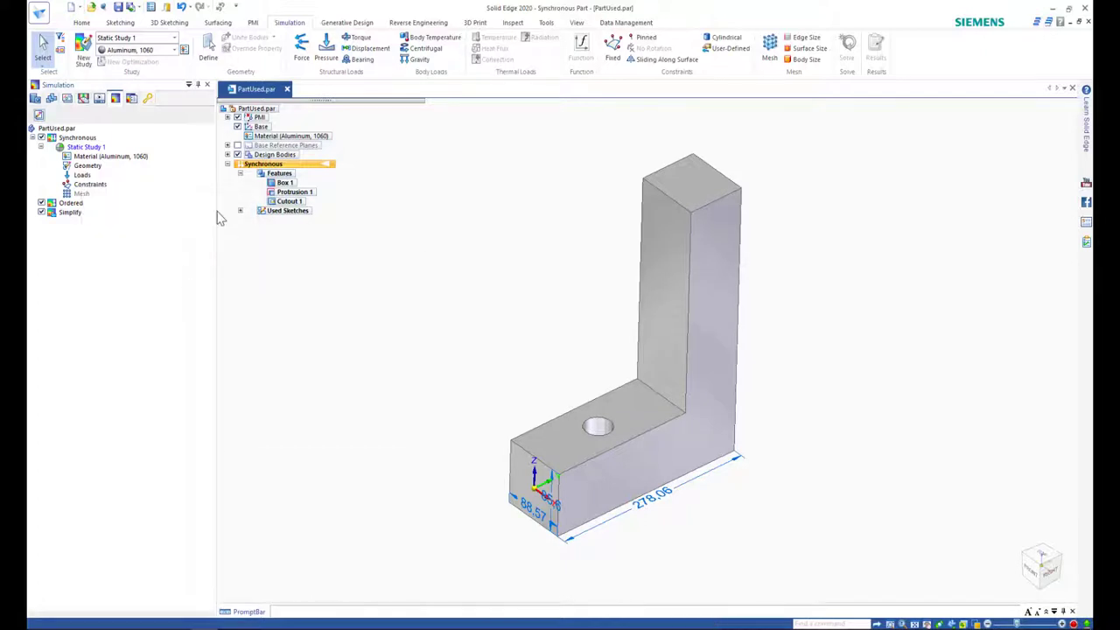
click(659, 291)
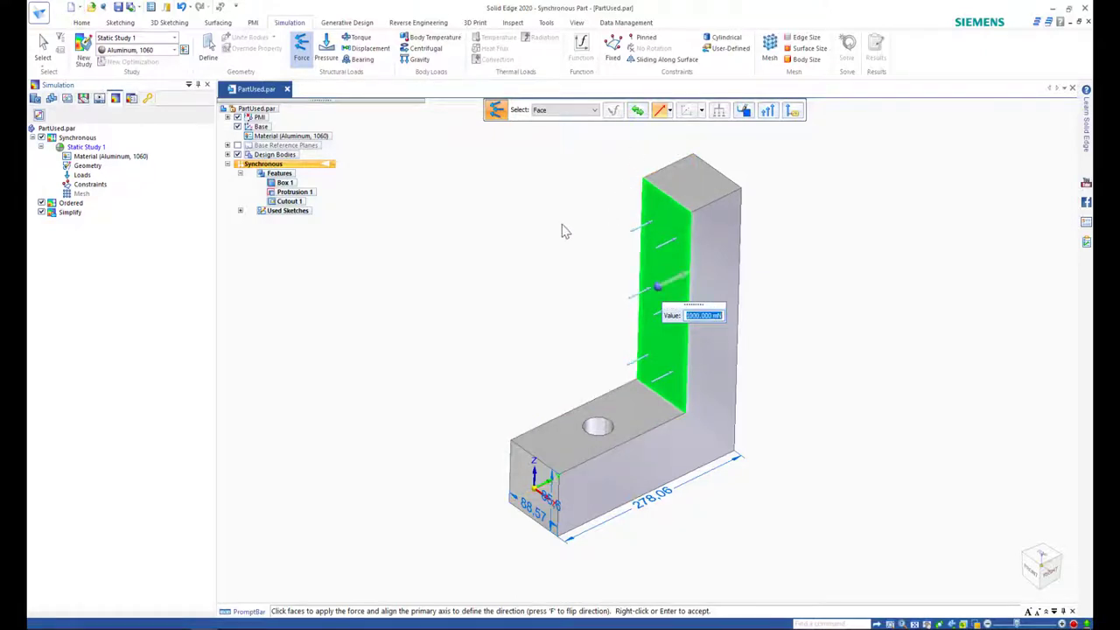
key(Return)
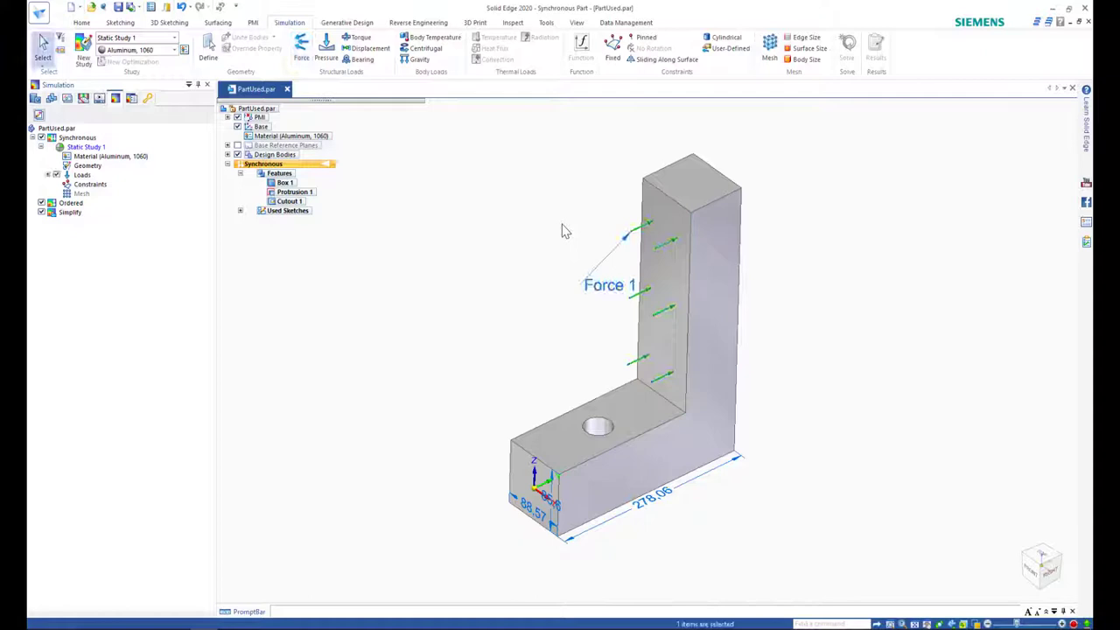
Add Cylindrical 1, a cylindrical constraint on the base hole's inner face.
right_click(88, 187)
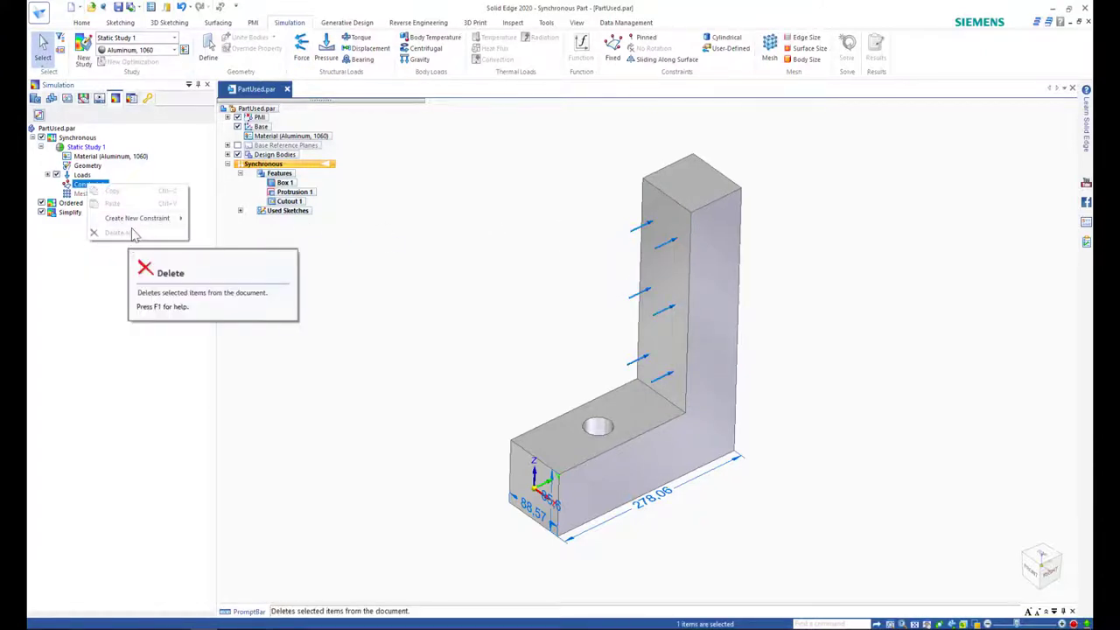
mouse_move(153, 218)
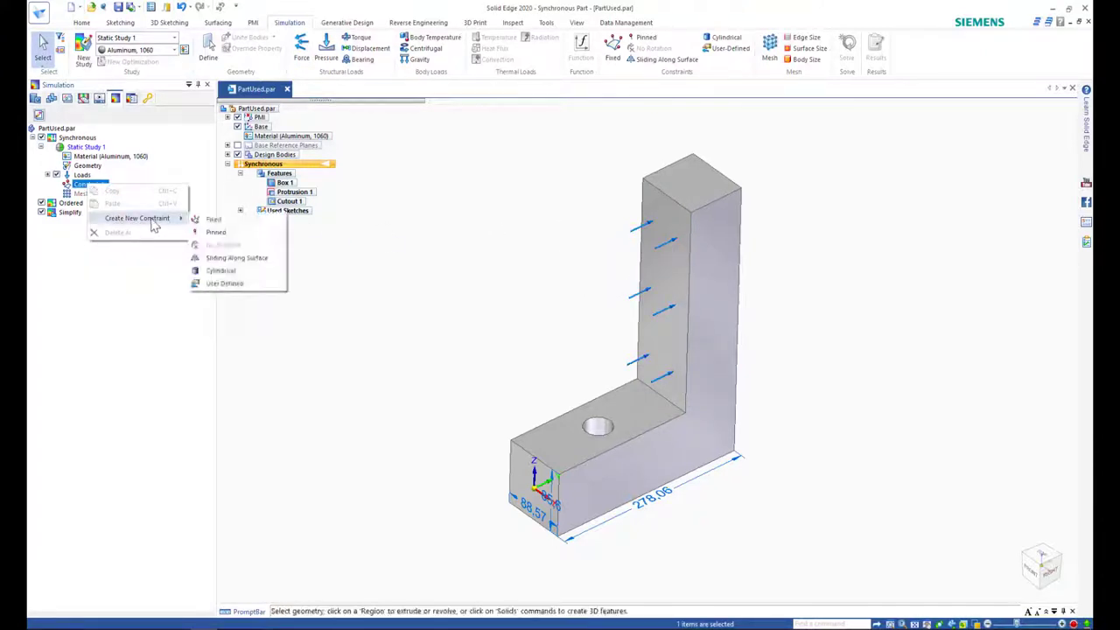
click(221, 270)
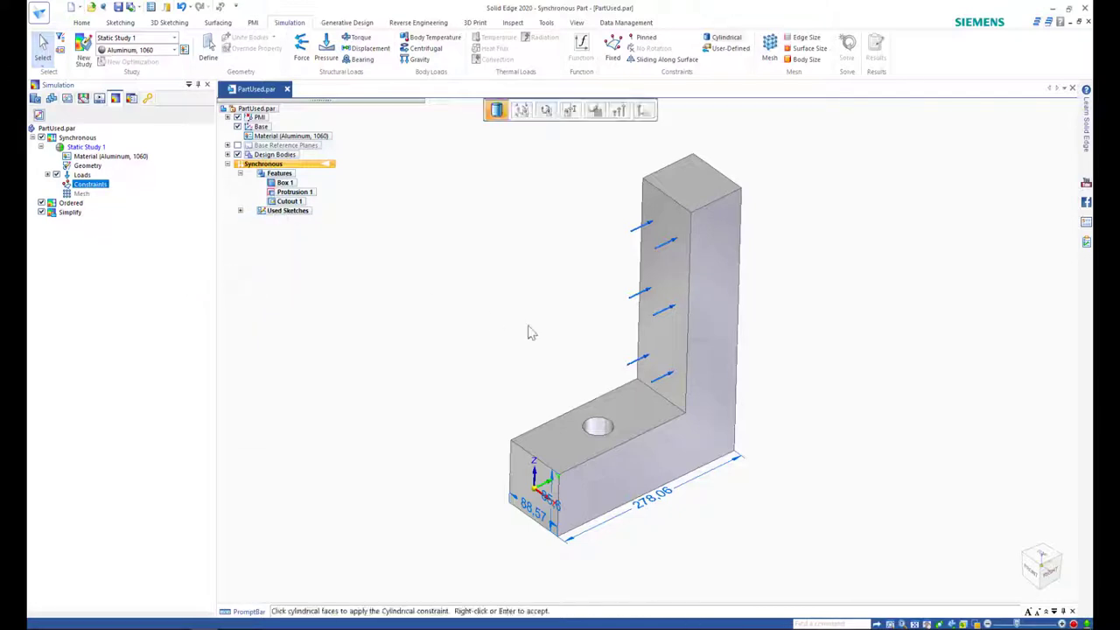
click(605, 429)
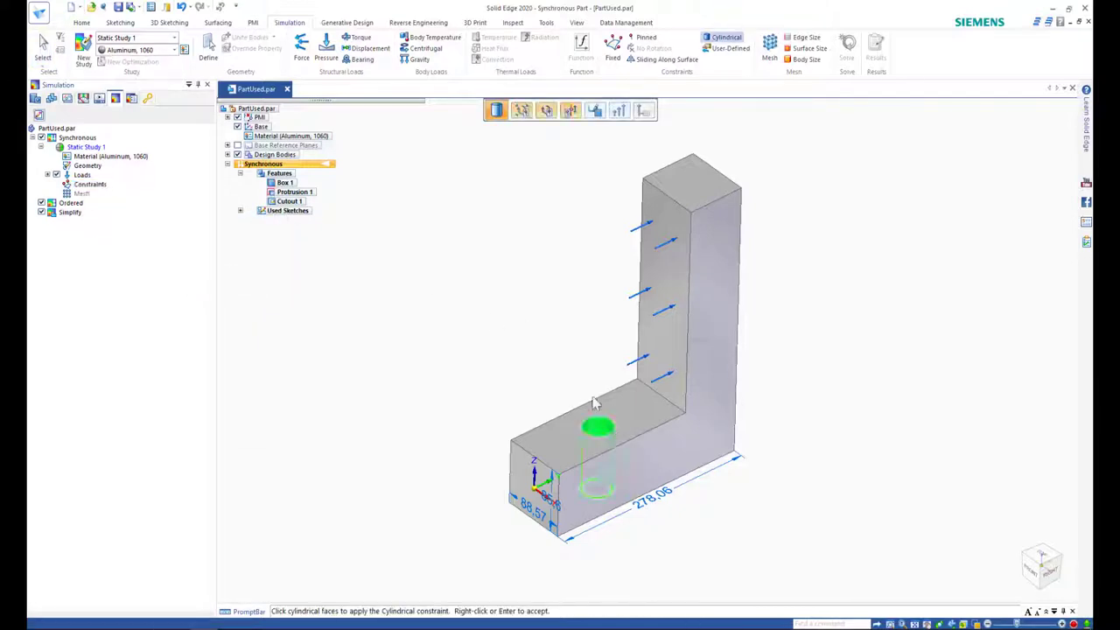
right_click(538, 256)
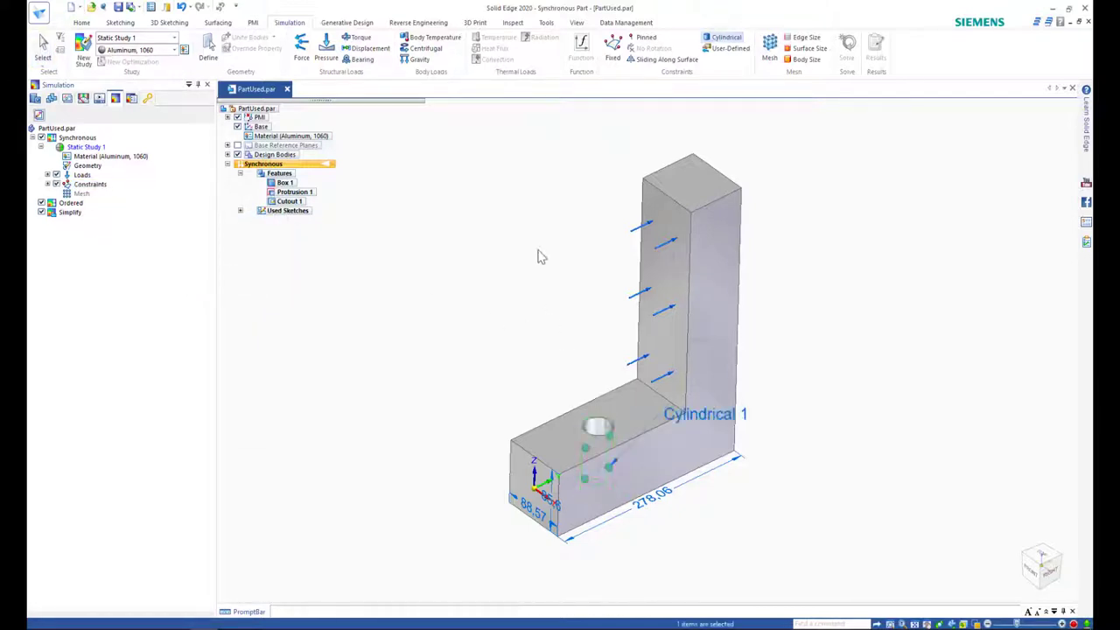
Mesh the bracket at the 24.30 mm tetrahedral mesh size and solve the study.
right_click(83, 194)
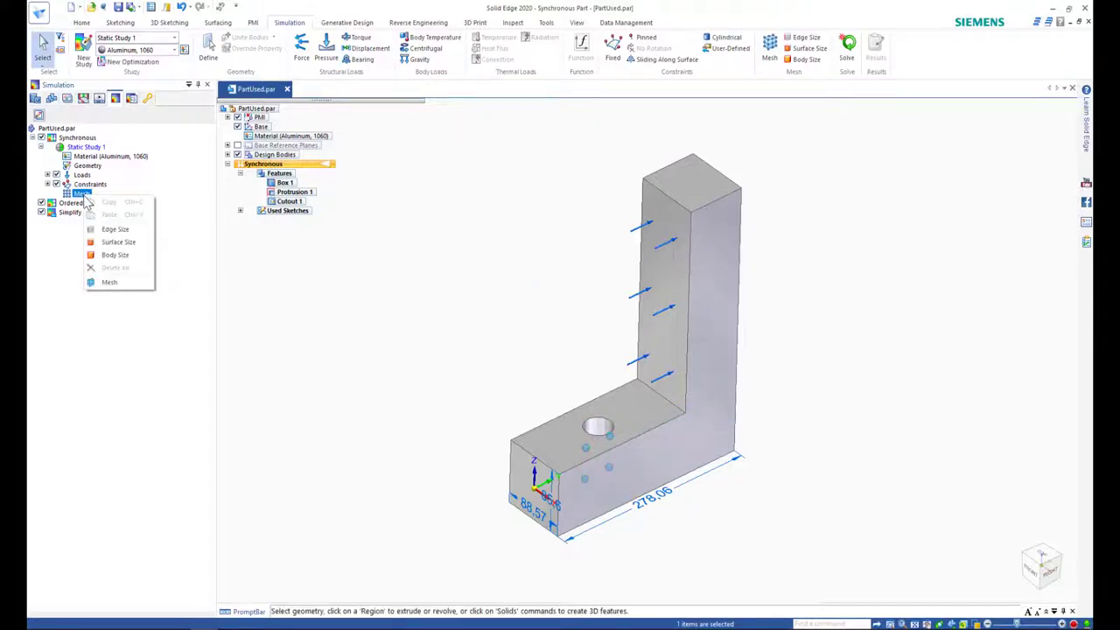
click(123, 281)
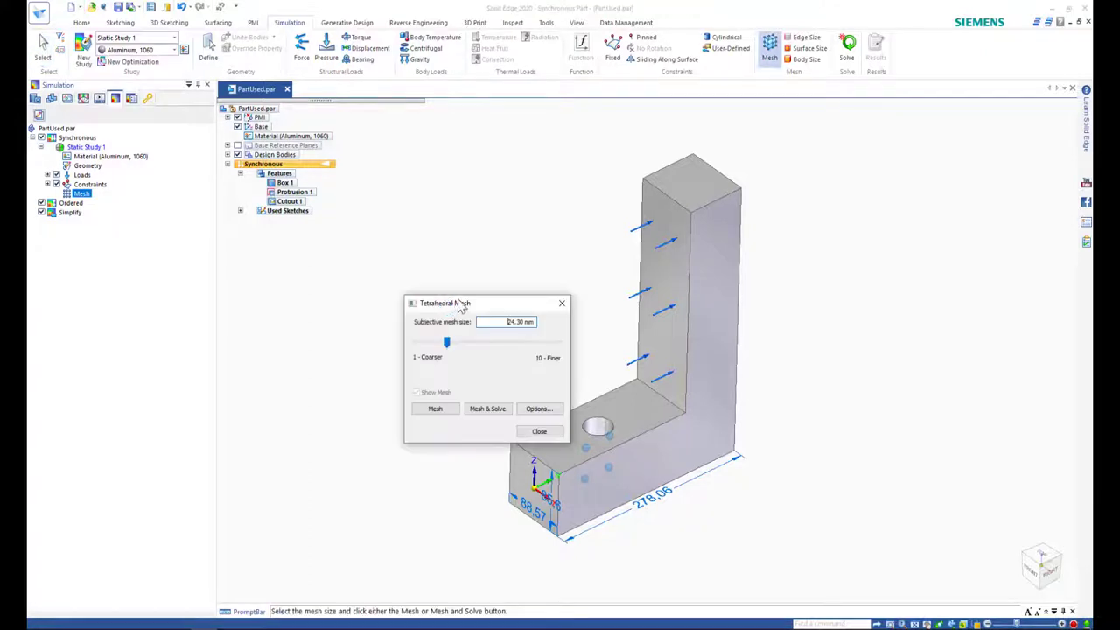
drag(461, 306, 584, 240)
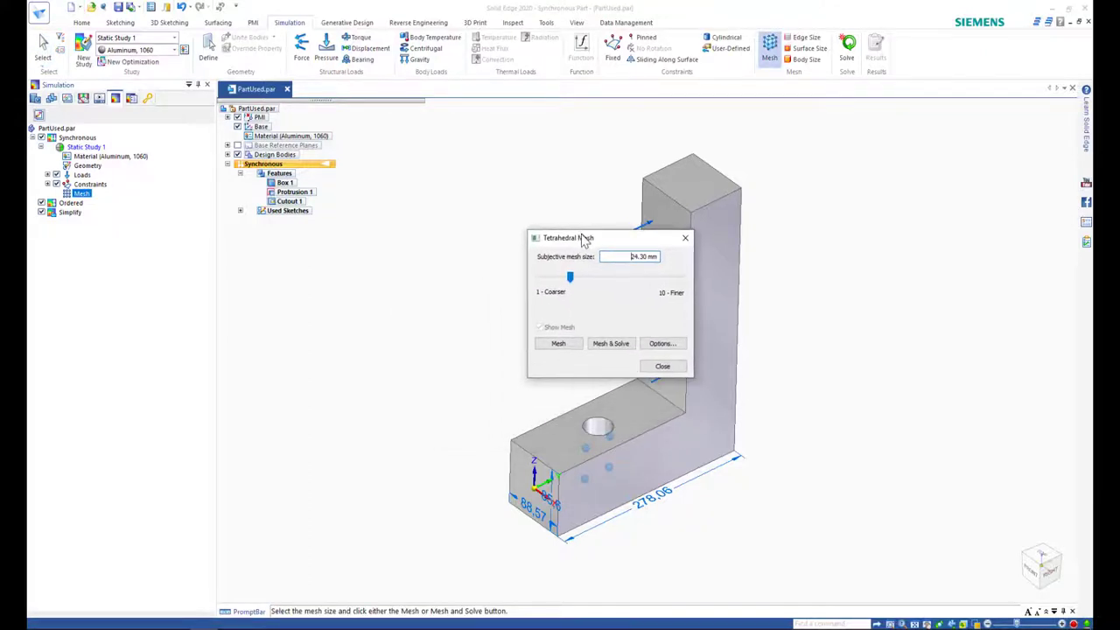
click(612, 345)
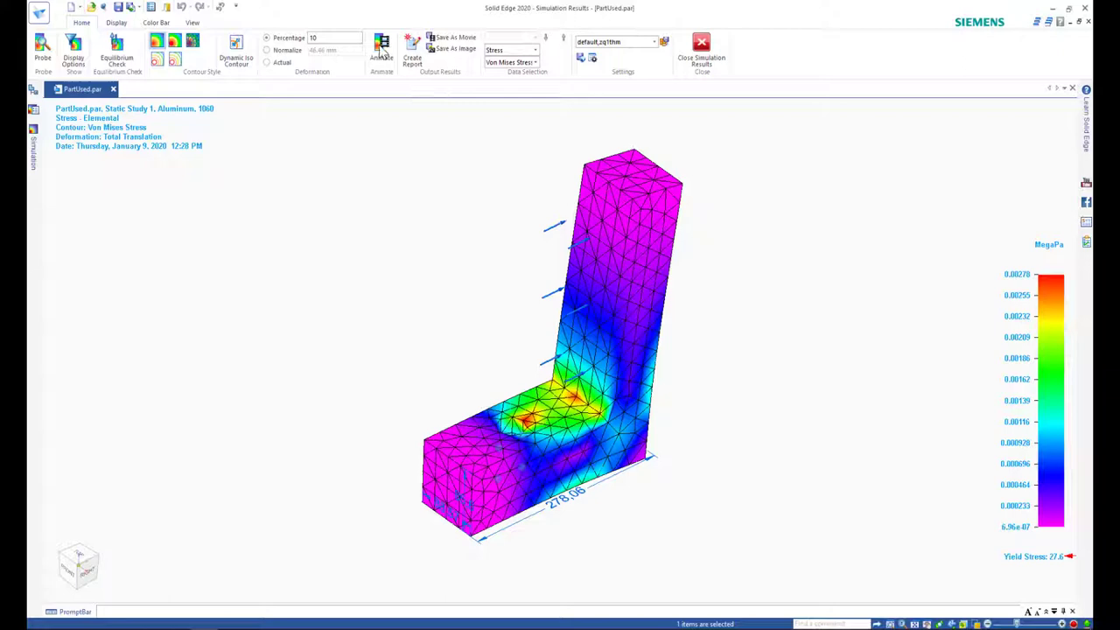
Animate the deformation, set deformation scaling to 10 percent, and orbit to the inner corner.
click(381, 49)
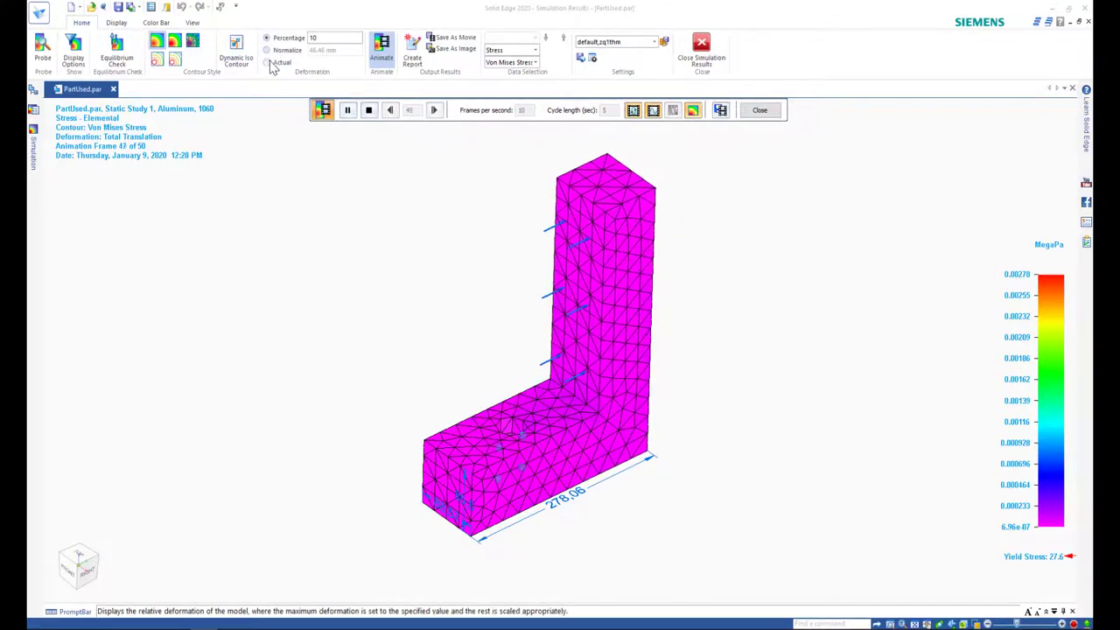
click(269, 65)
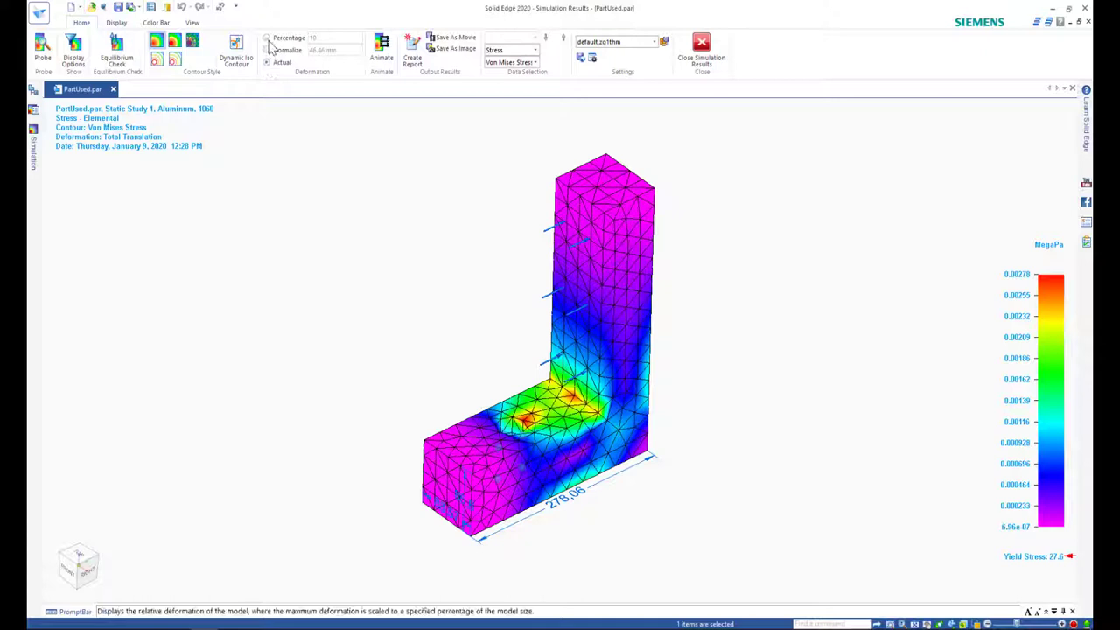
click(267, 38)
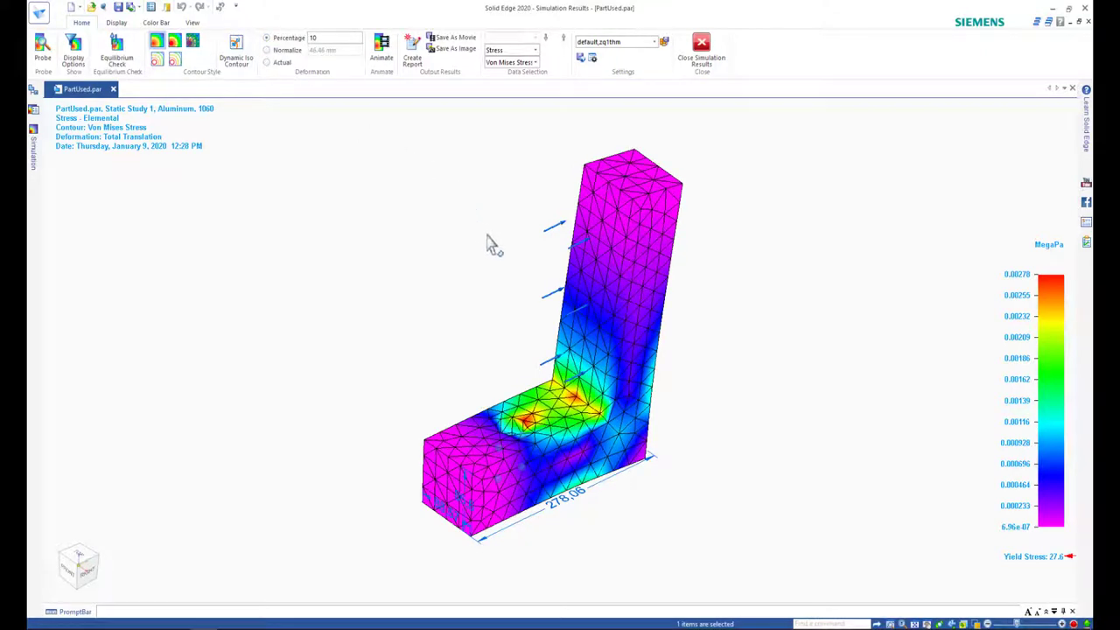
middle_drag(487, 237, 469, 229)
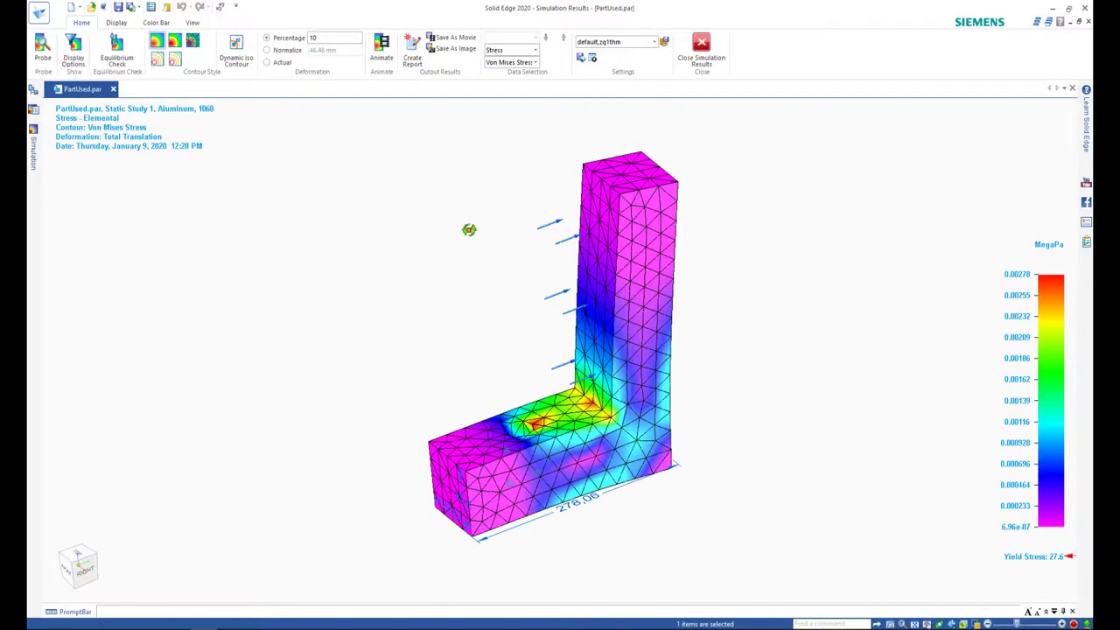
Display the Factor of Safety contour (1.02e+04 to 3.16e+07) and briefly preview its animation.
click(535, 63)
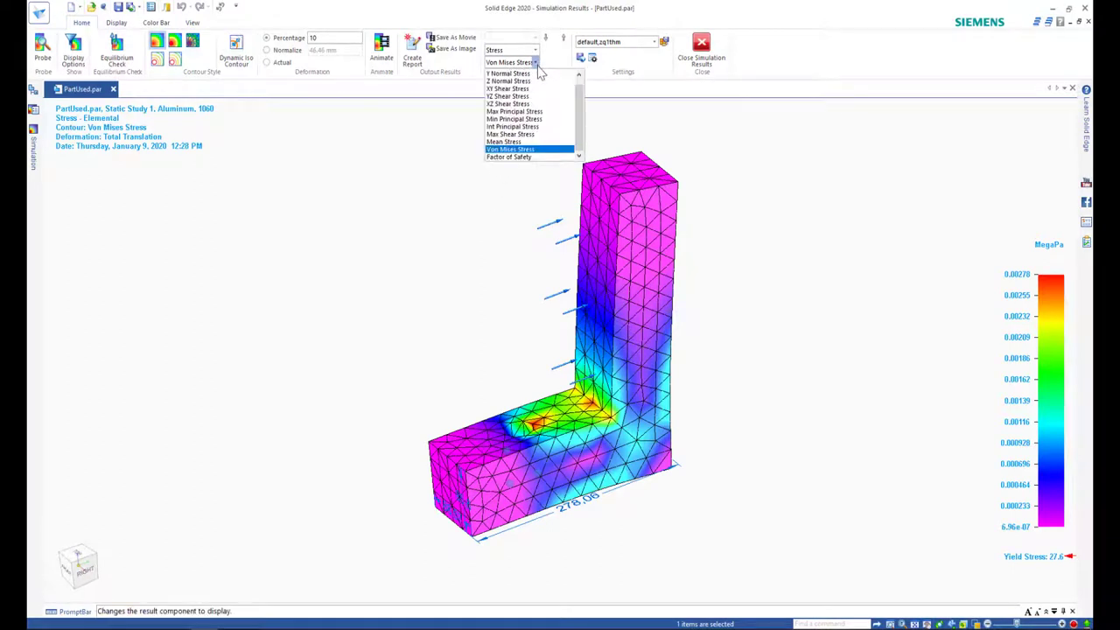
click(525, 158)
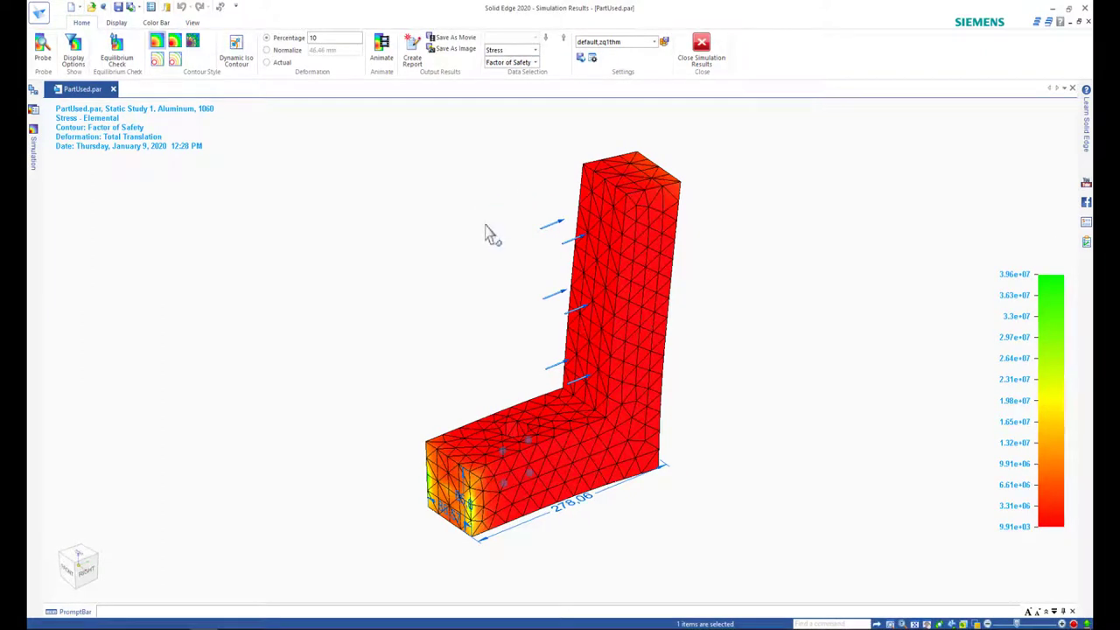
click(385, 66)
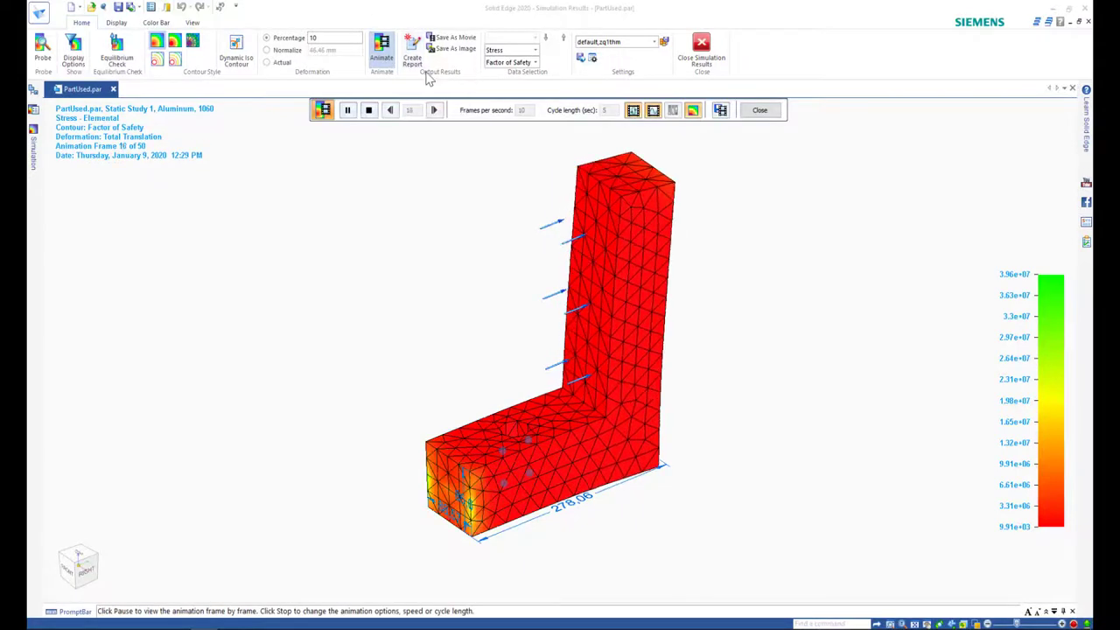
key(Escape)
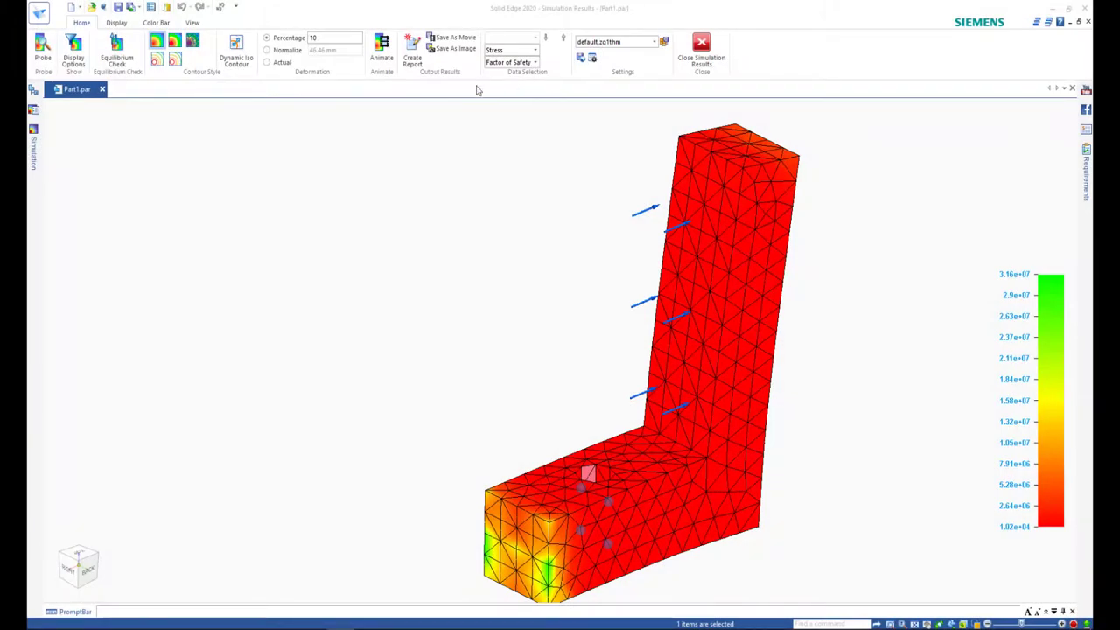
click(158, 22)
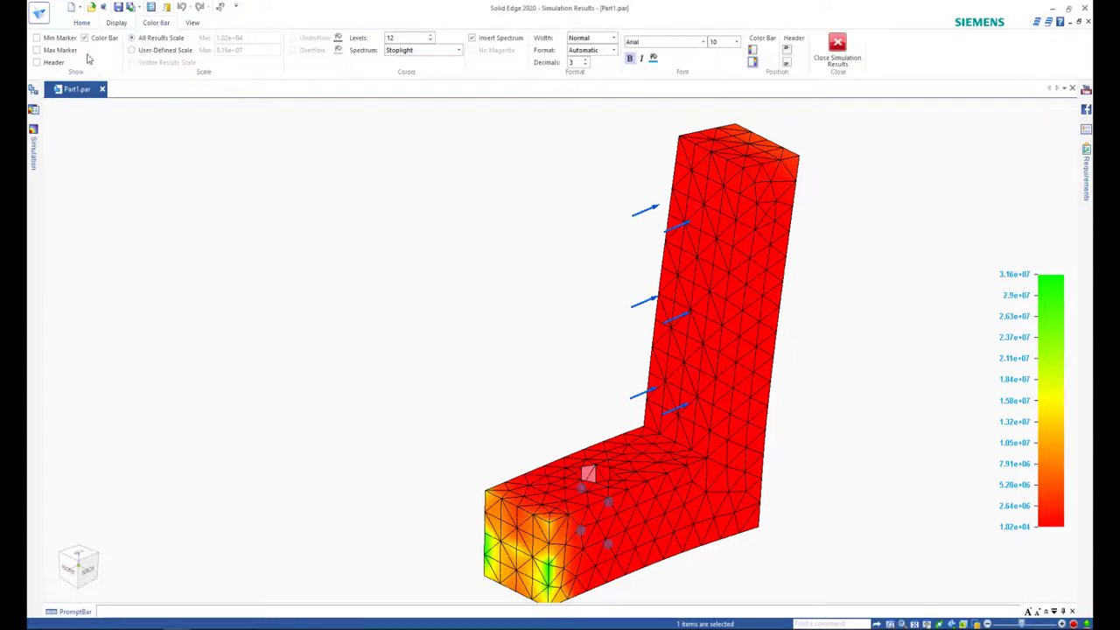
click(37, 38)
click(37, 49)
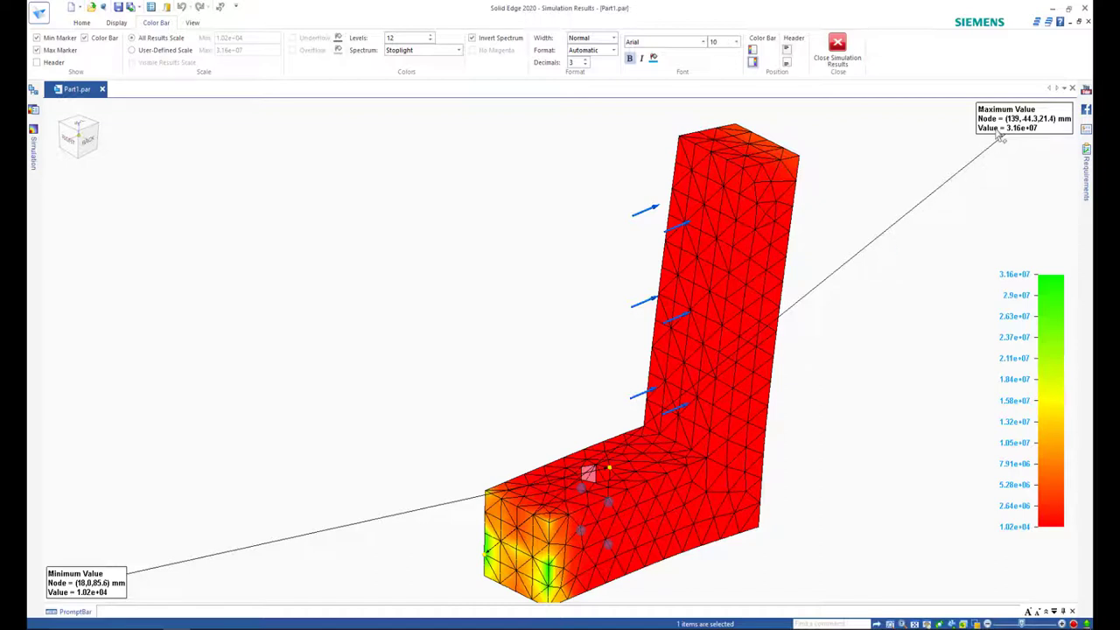
click(38, 50)
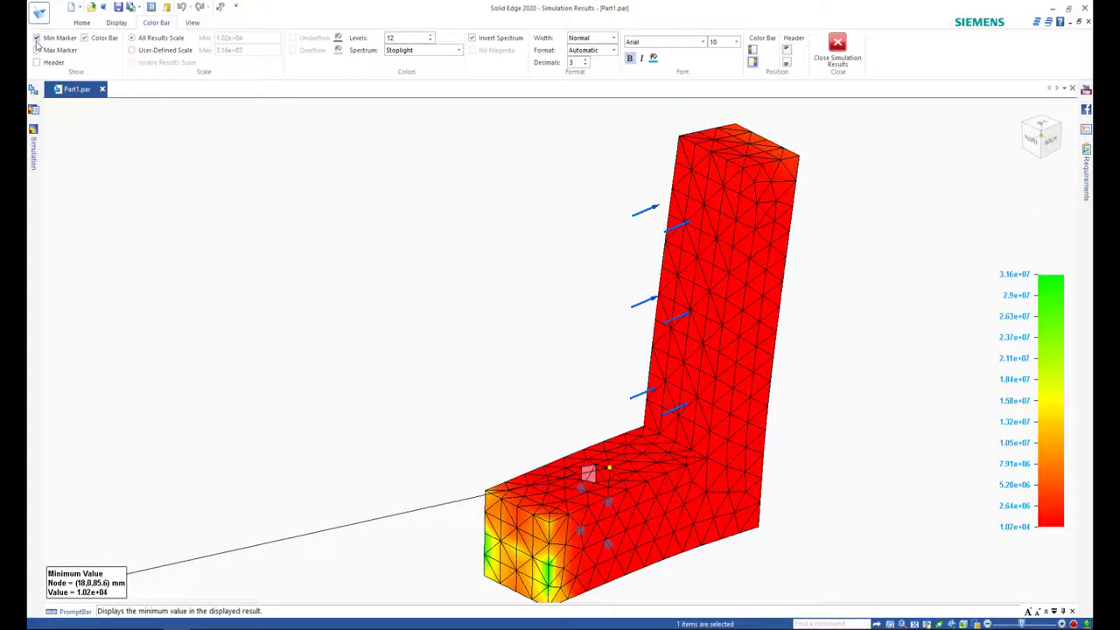
click(37, 38)
click(81, 21)
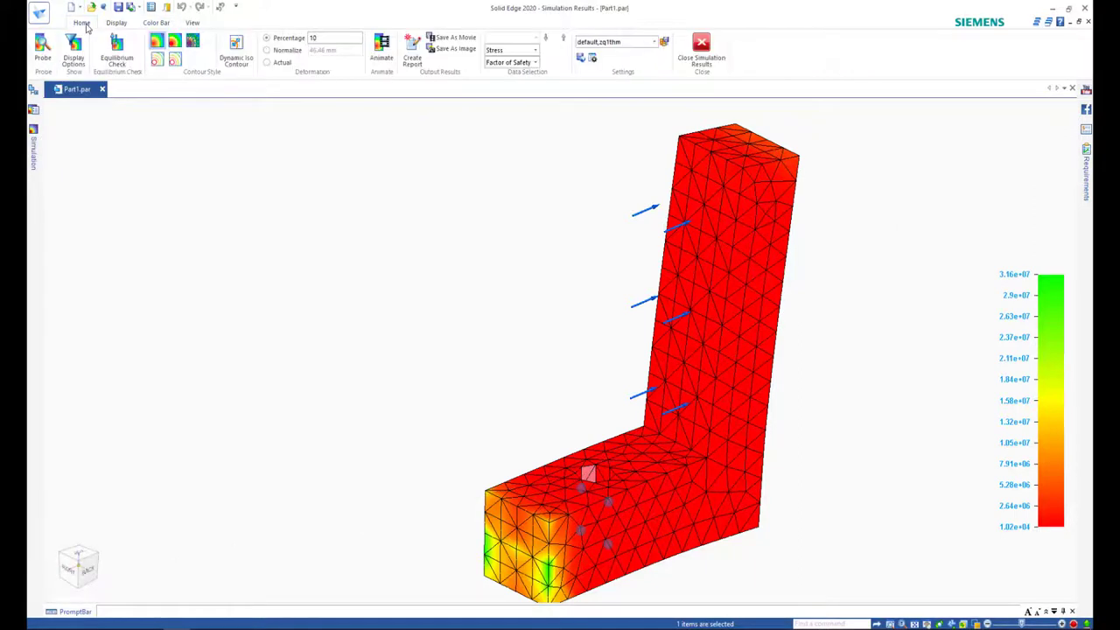
Review the Displacement results, then switch the result type back to Stress.
click(535, 50)
click(505, 60)
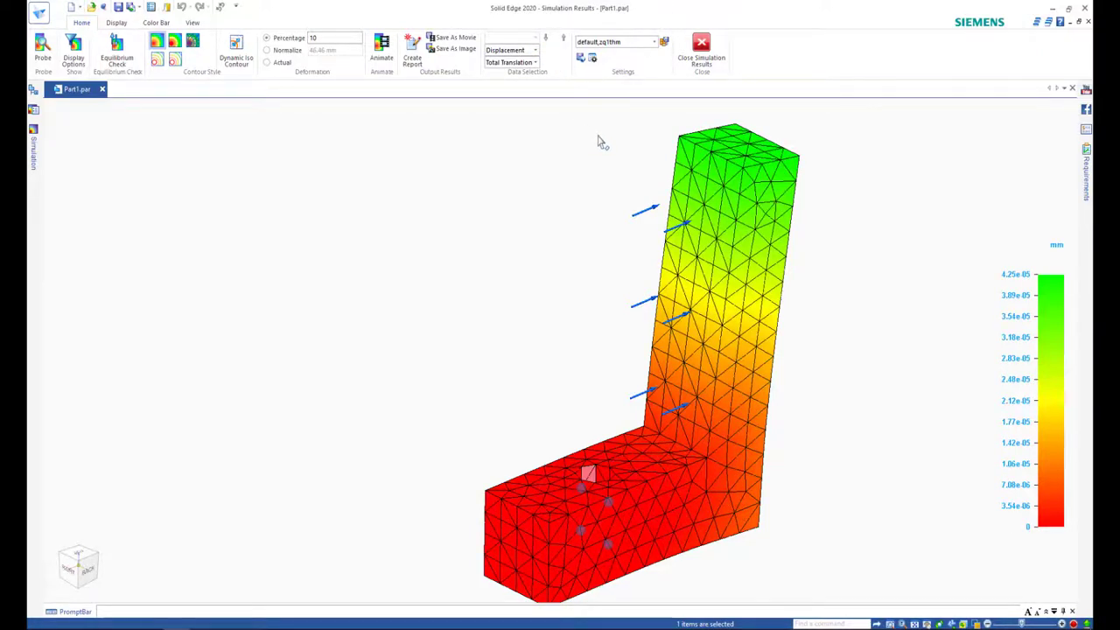
click(536, 50)
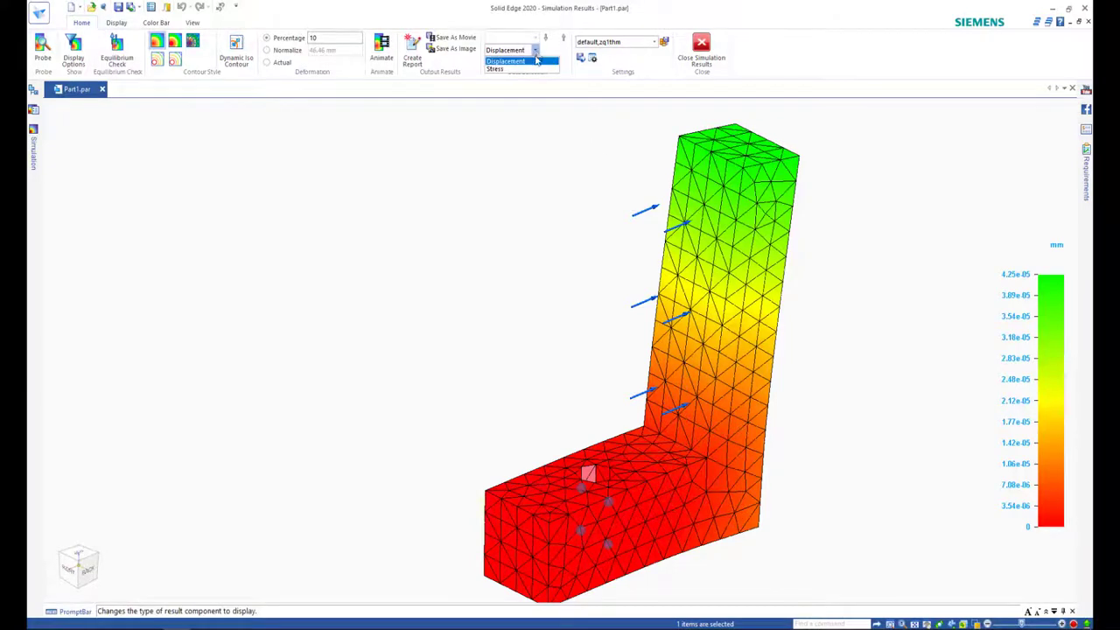
click(525, 71)
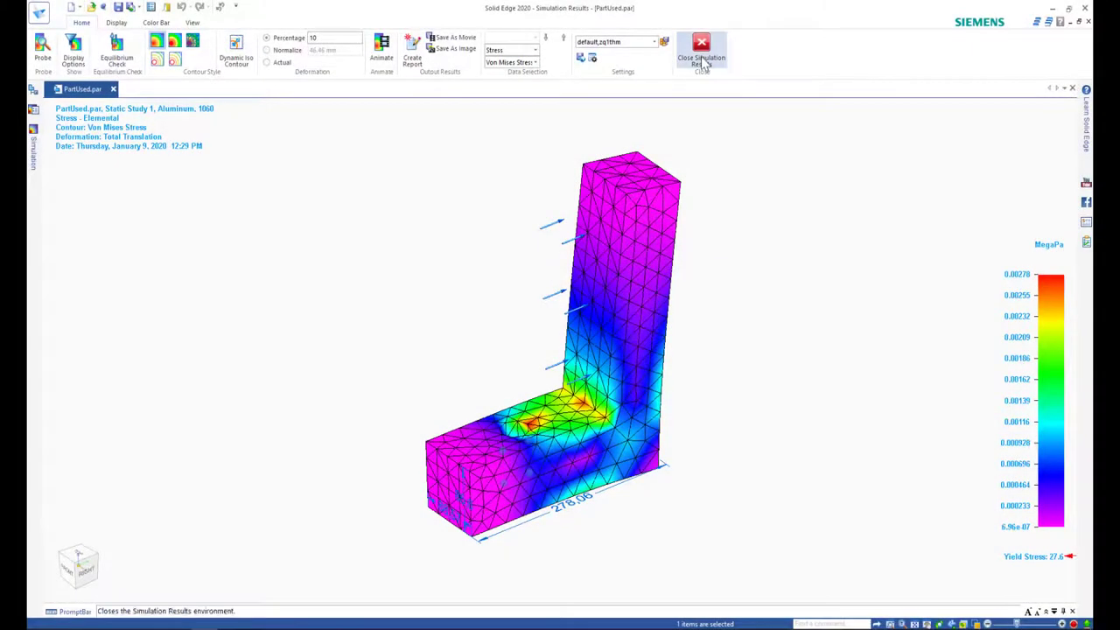
Close Simulation Results and delete the existing mesh.
click(701, 55)
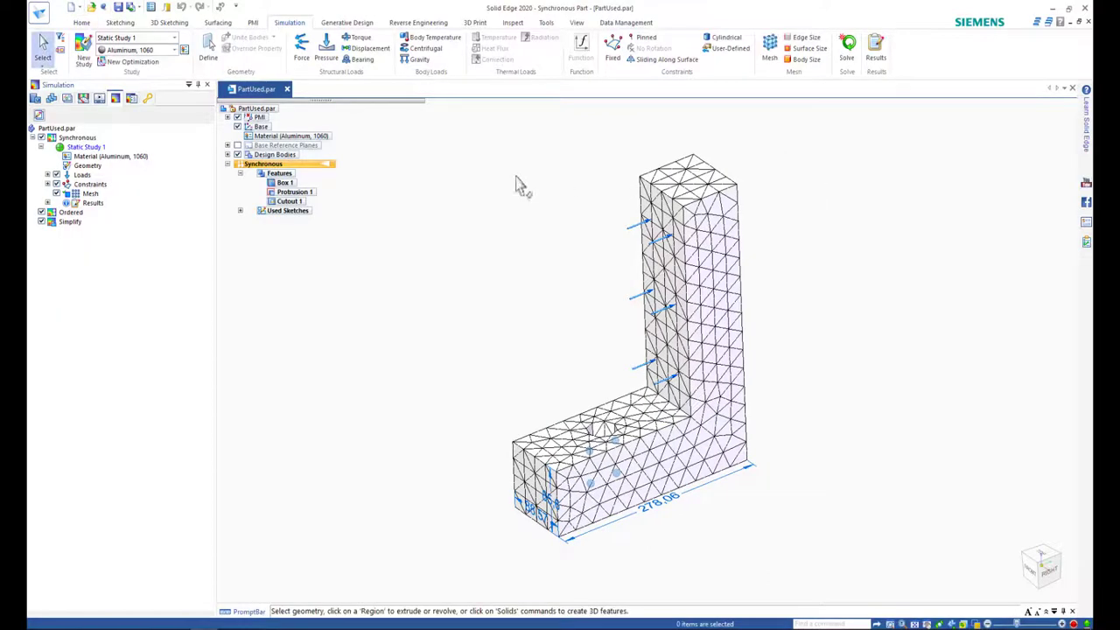
right_click(91, 196)
click(124, 295)
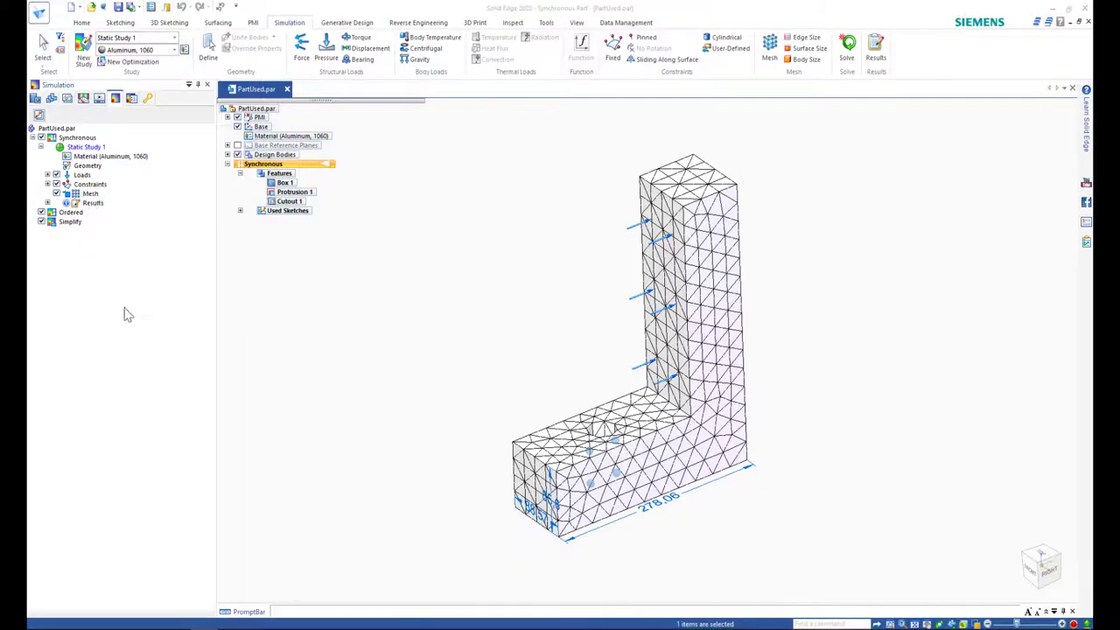
click(514, 346)
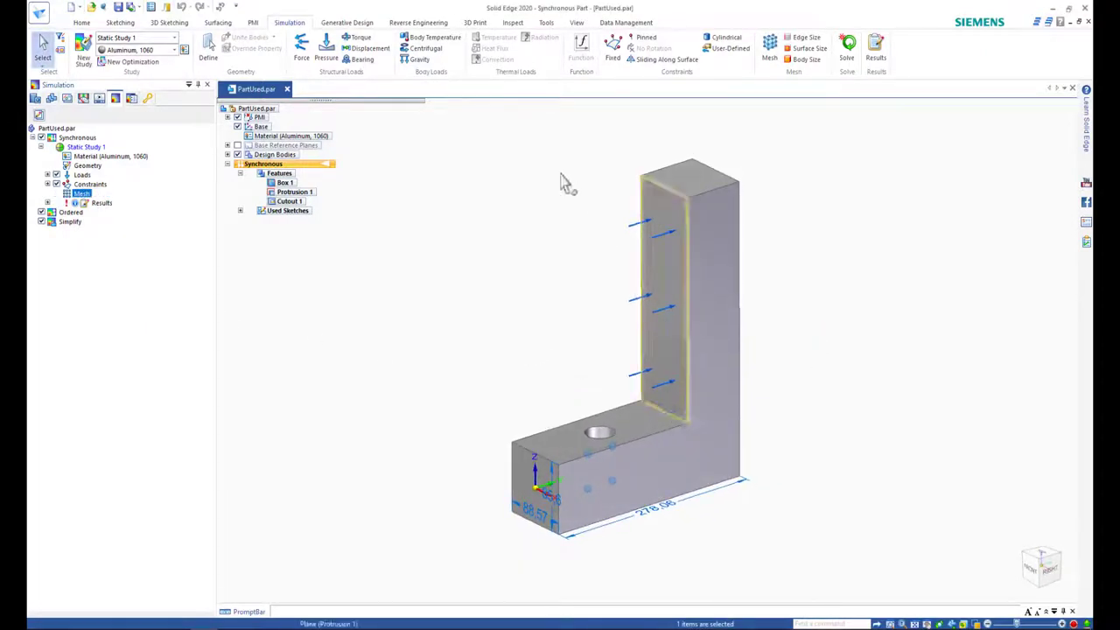
Add Round 1, a 5 mm round on the bracket's inner corner edge.
click(81, 22)
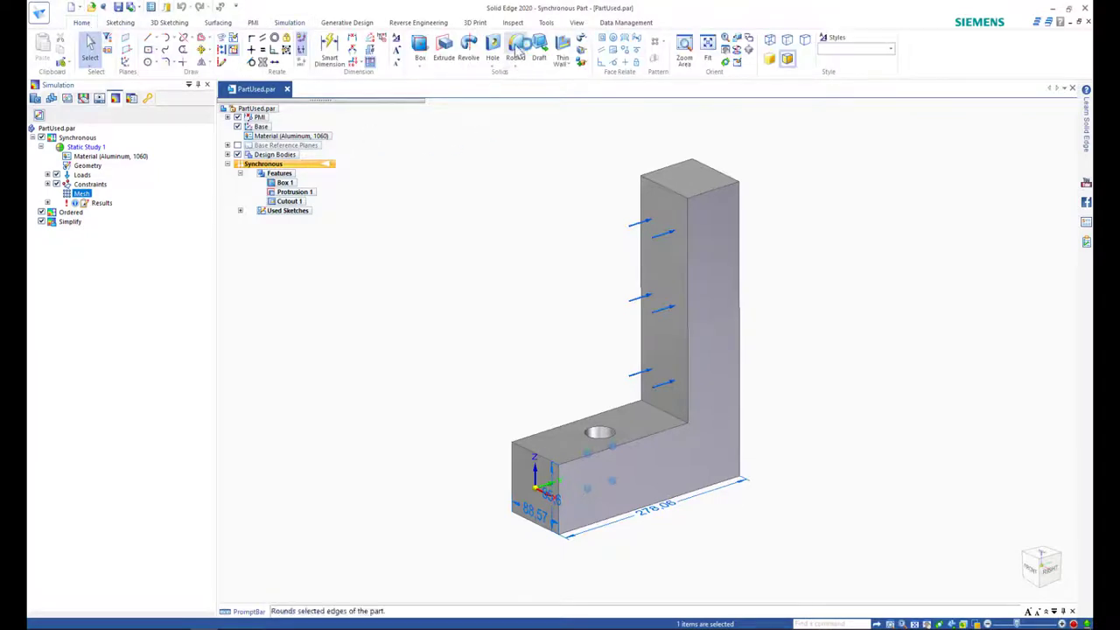
key(r)
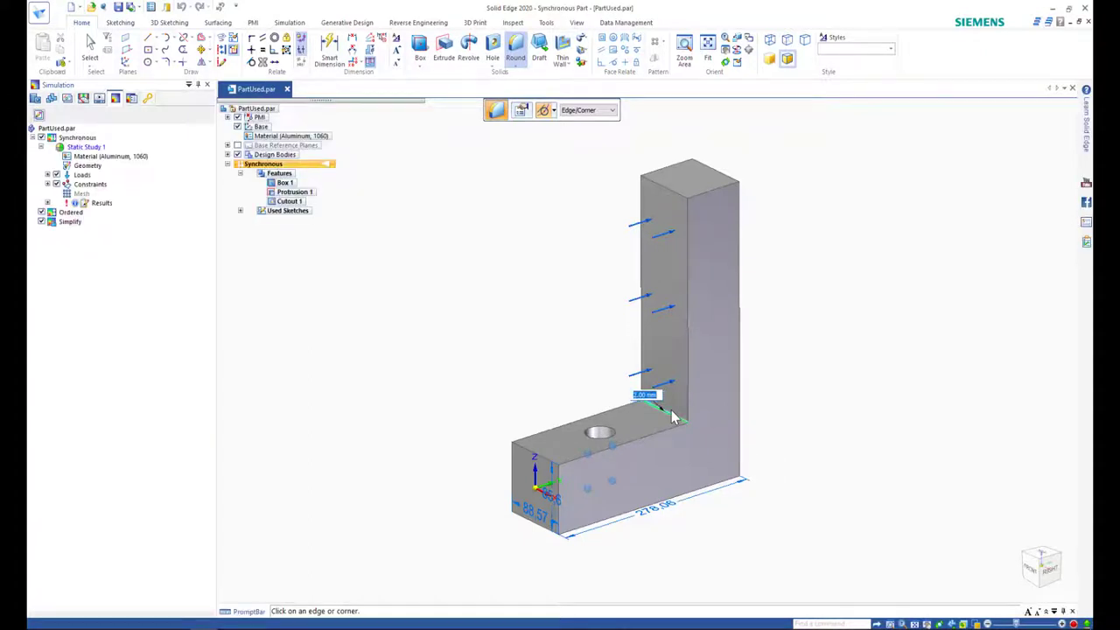
text(5)
key(Return)
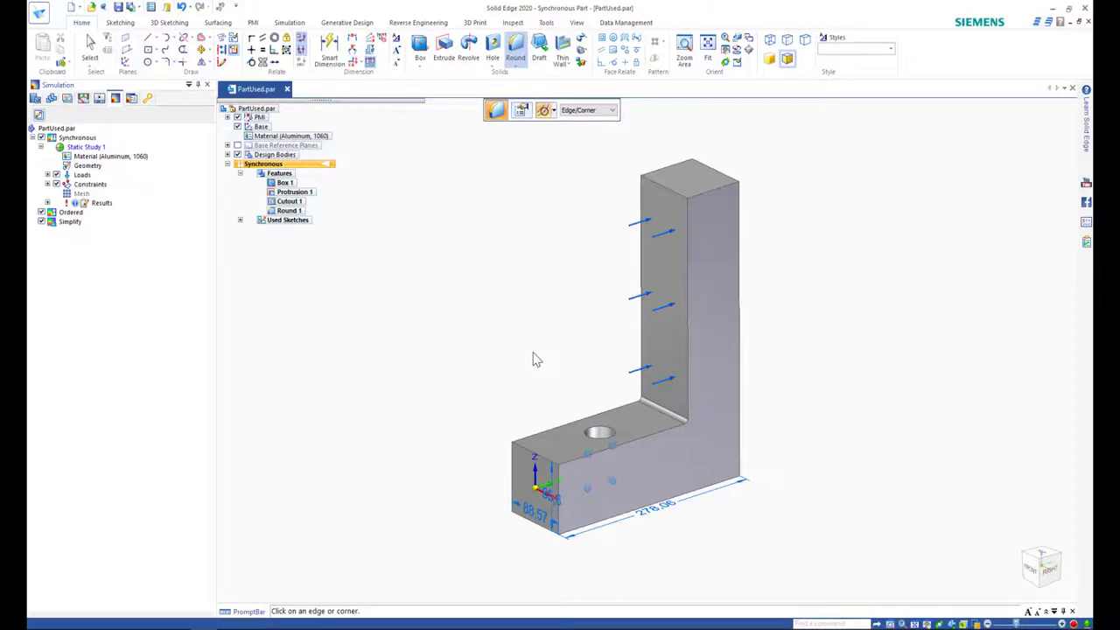
key(Escape)
Re-mesh and solve the filleted bracket, then play and stop the Von Mises stress animation (max 0.00376 MPa).
click(79, 194)
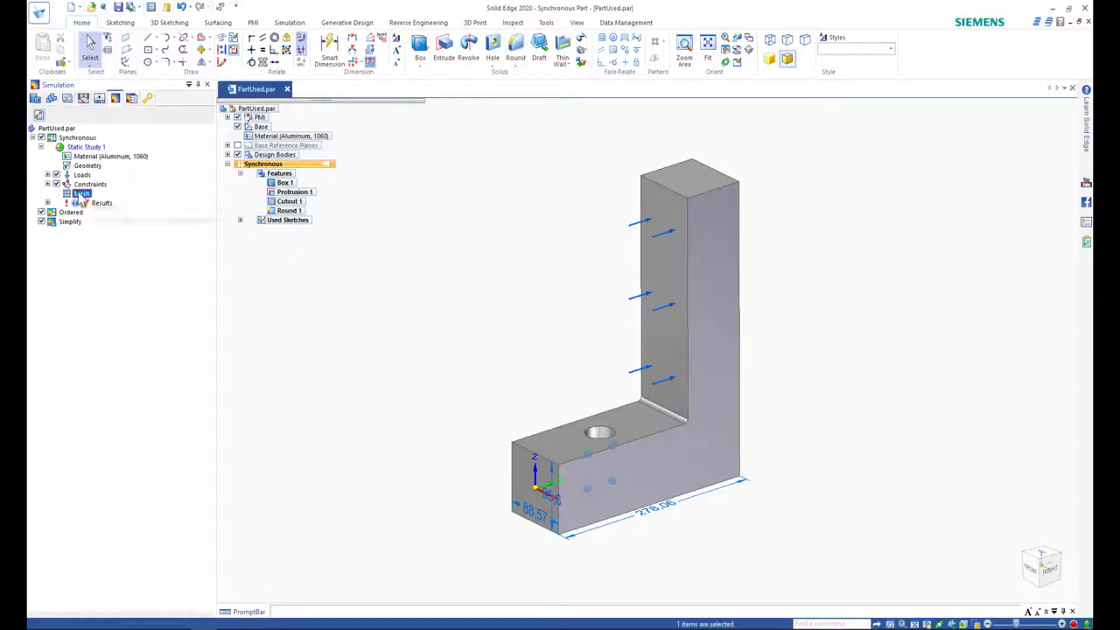
right_click(80, 196)
click(105, 285)
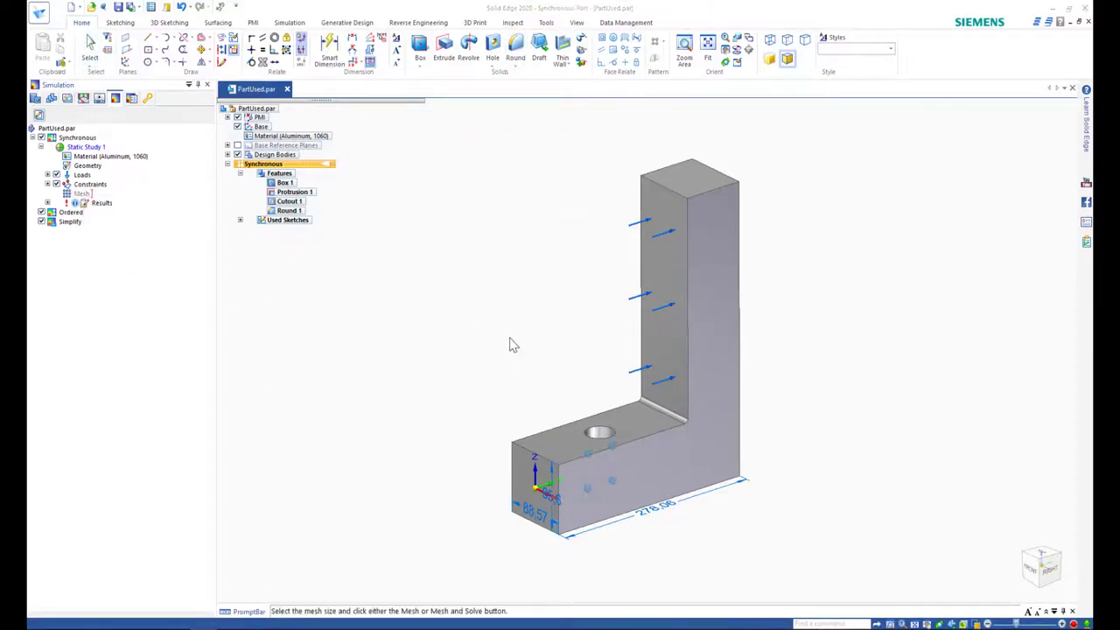
click(608, 347)
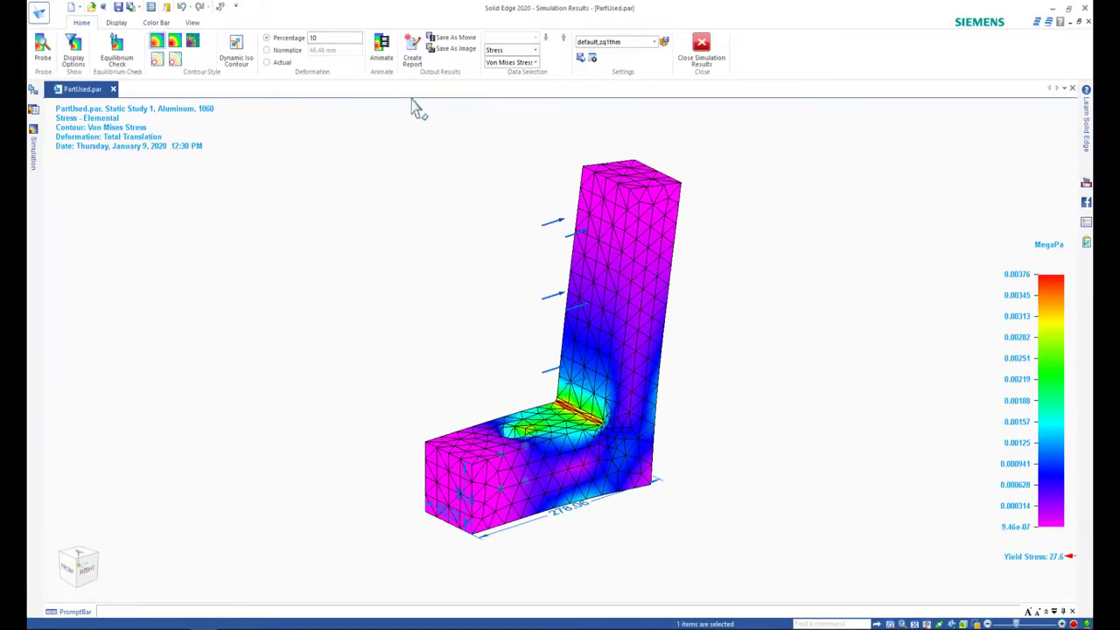
click(382, 52)
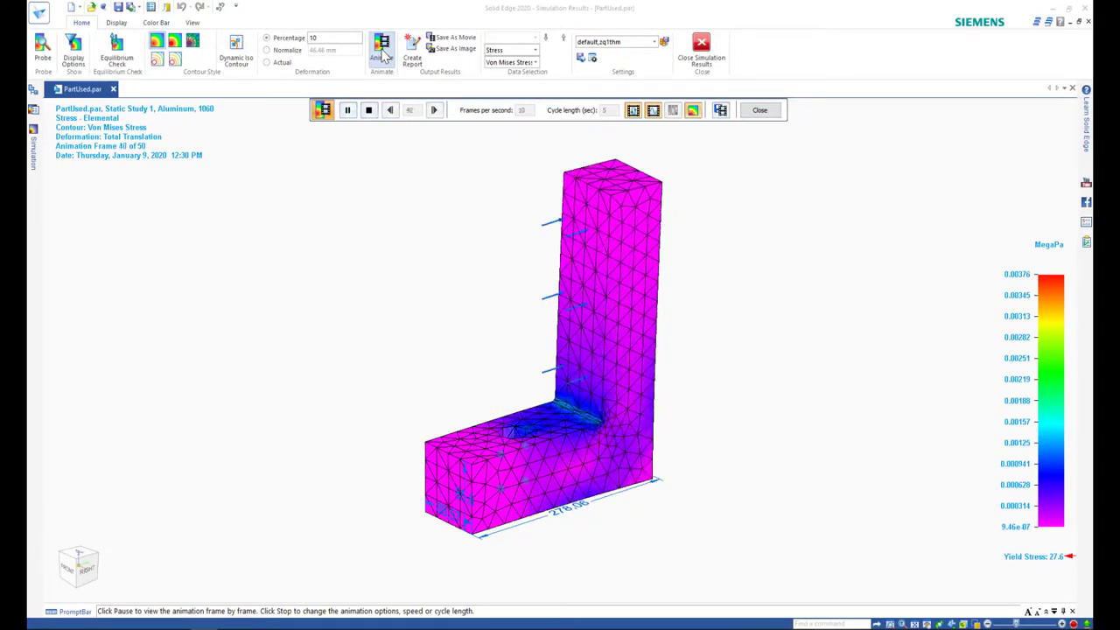
click(370, 110)
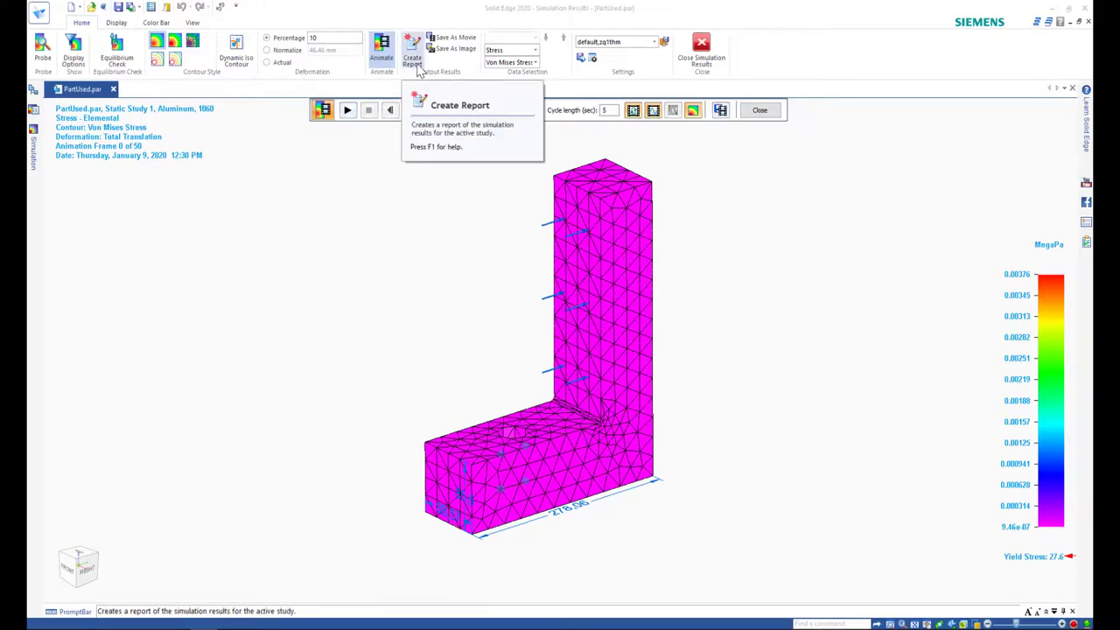
Create the simulation report in Webpage (.html) format.
click(412, 58)
drag(535, 207, 485, 192)
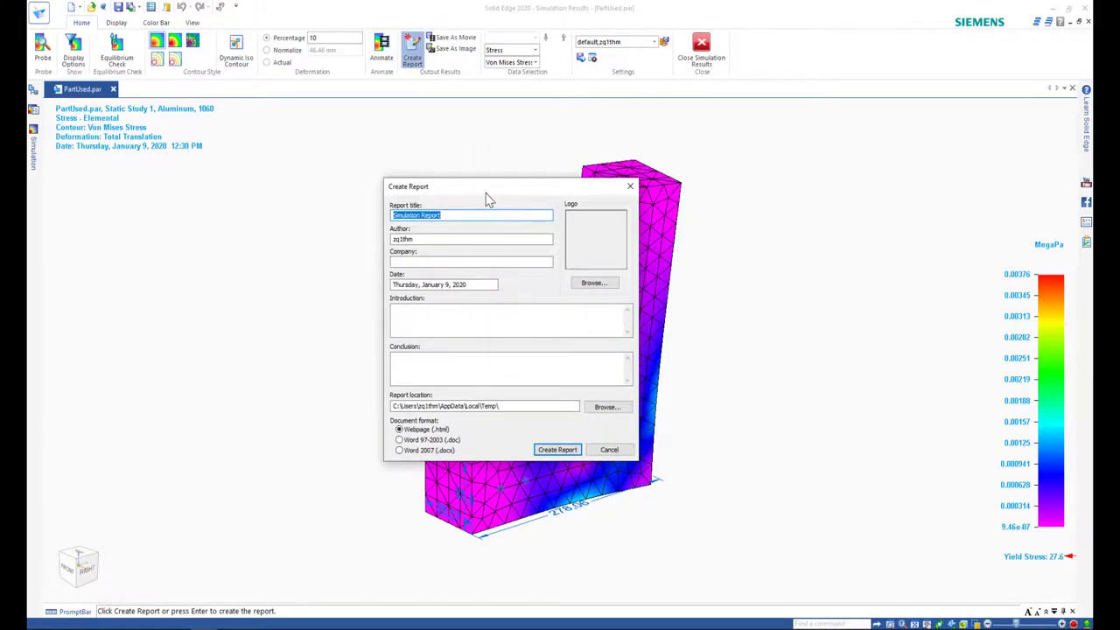
key(Return)
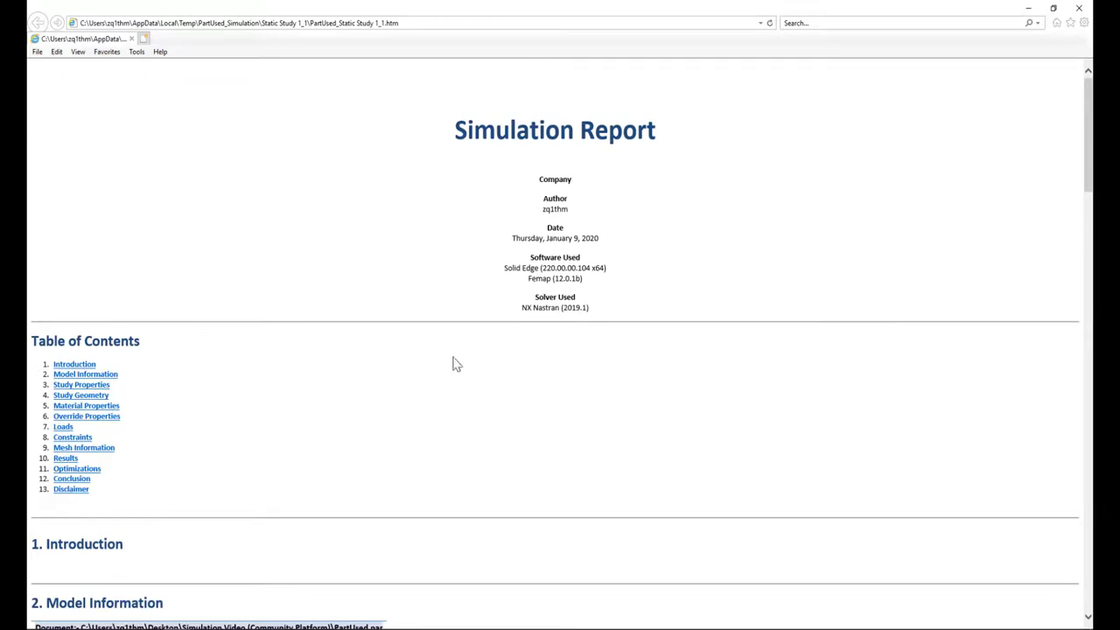
Jump to the report's Results section and scroll to the Factor of Safety tables (minimum 7.33e+03).
click(69, 458)
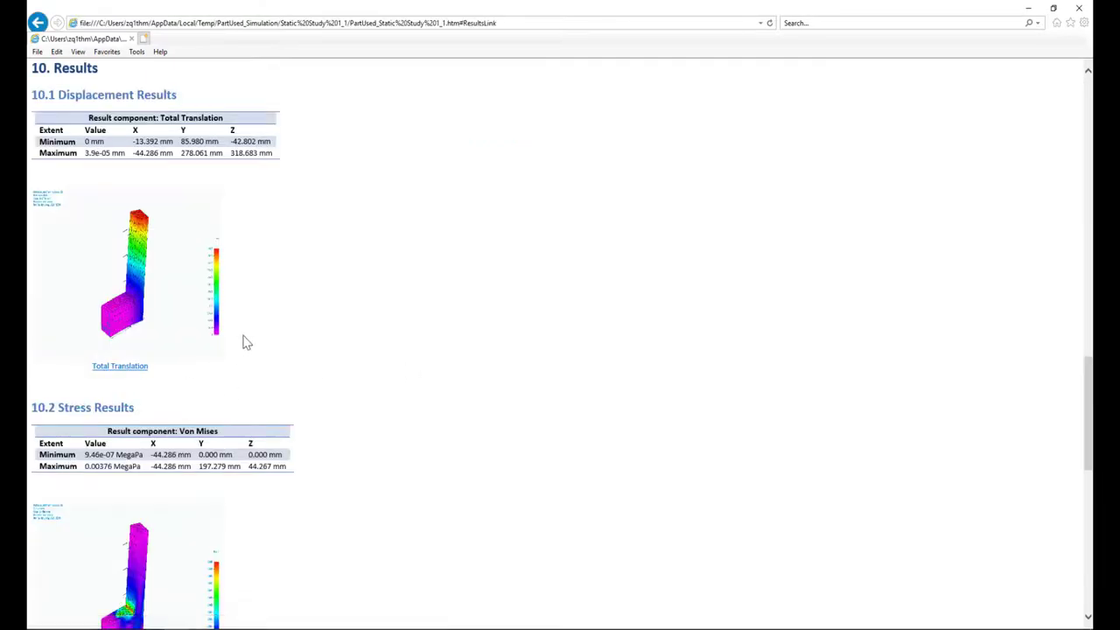
scroll(334, 346, down, 2)
scroll(334, 346, down, 4)
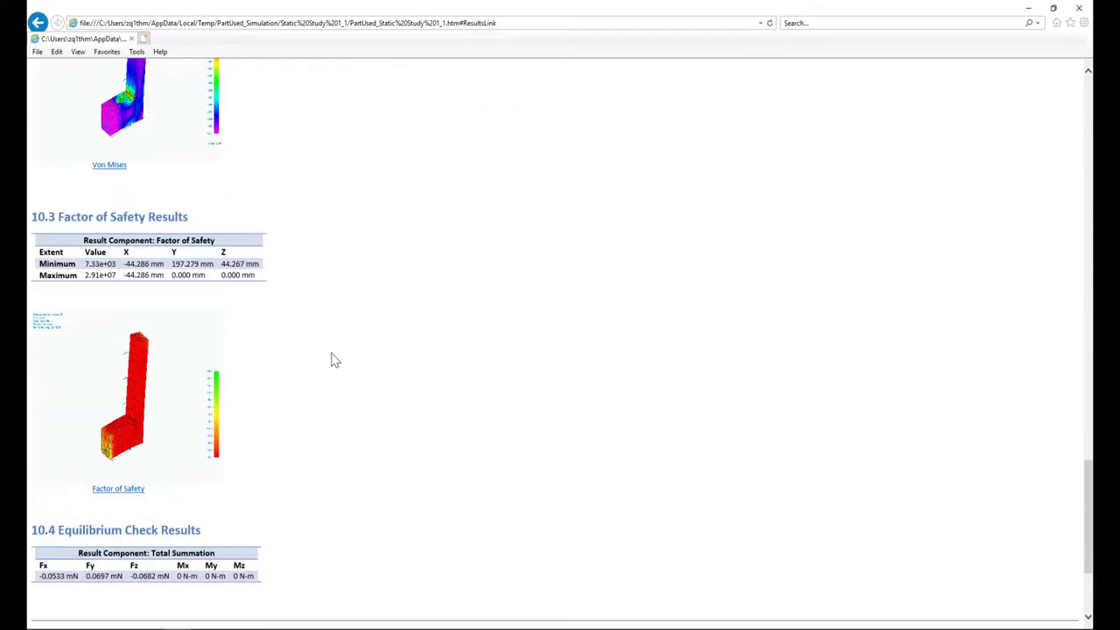